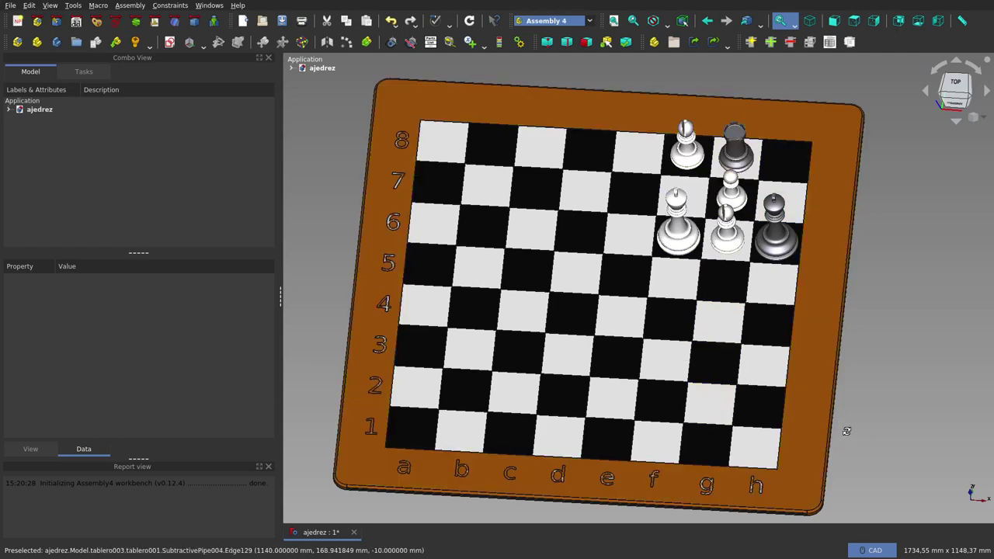
# Orbit the view to see the empty chessboard from another angle
pyautogui.moveTo(846, 431)
pyautogui.mouseDown(button='middle')
pyautogui.moveTo(837, 407)
pyautogui.moveTo(852, 409)
pyautogui.moveTo(834, 406)
pyautogui.moveTo(837, 420)
pyautogui.mouseUp(button='middle')
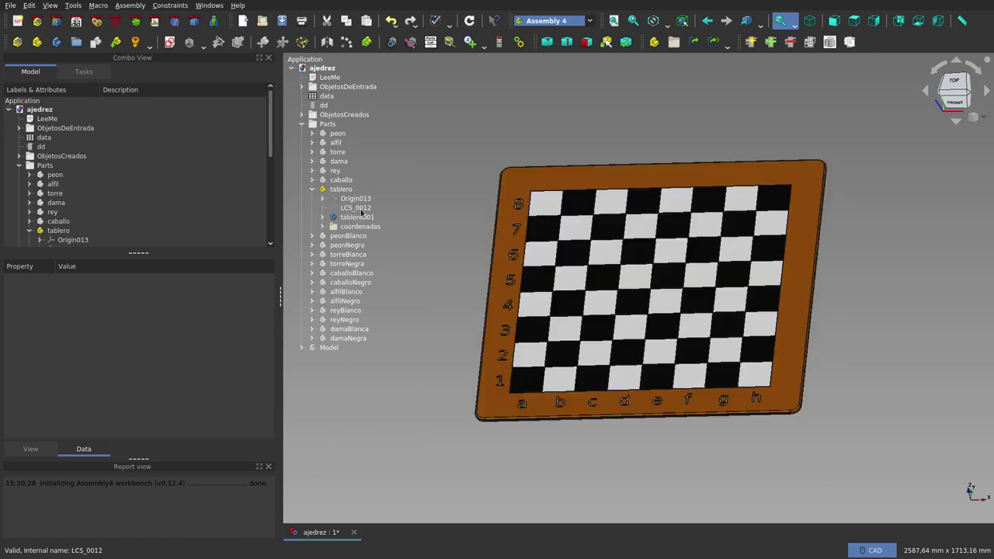
# Inspect the board's LCS_0012 at the a1 corner, then switch to the Top view
pyautogui.click(360, 211)
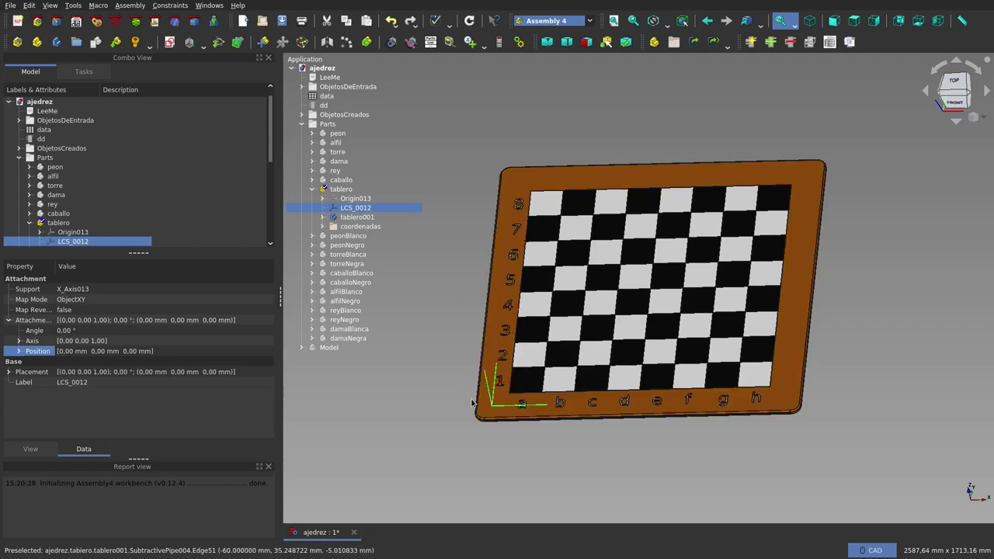
pyautogui.scroll(2, 472, 403)
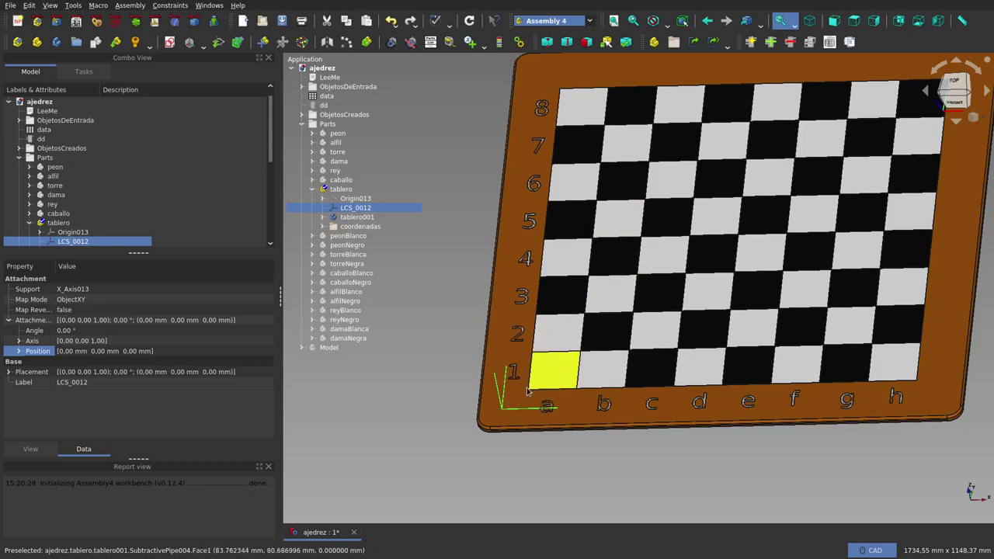
pyautogui.click(608, 474)
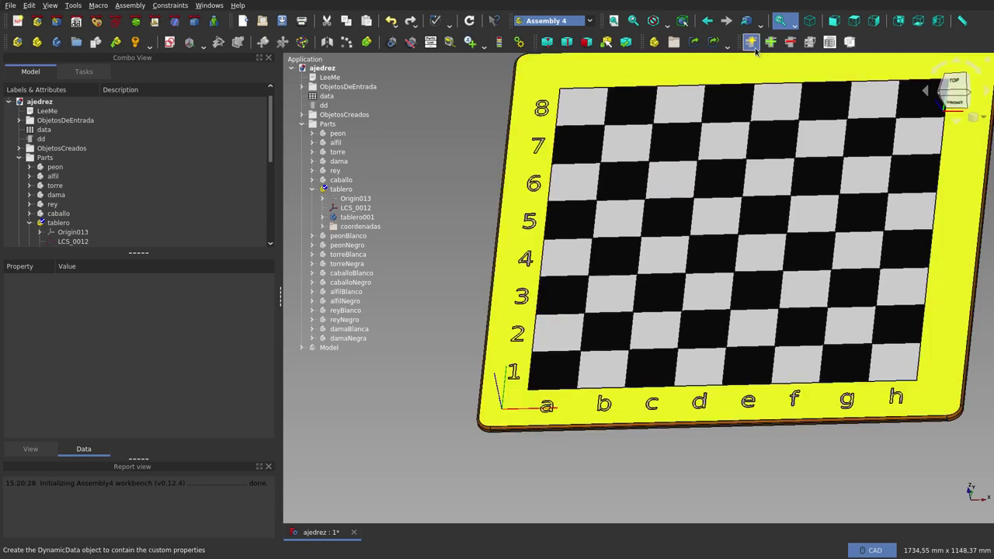
pyautogui.click(859, 23)
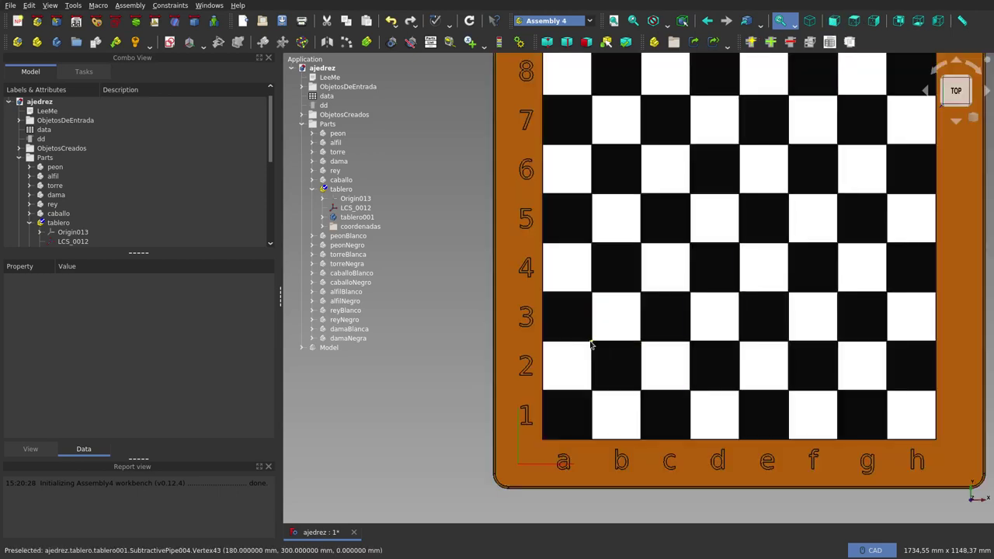
# Hide the tablero board part so the ajedrez scene shows nothing
pyautogui.scroll(-2, 596, 349)
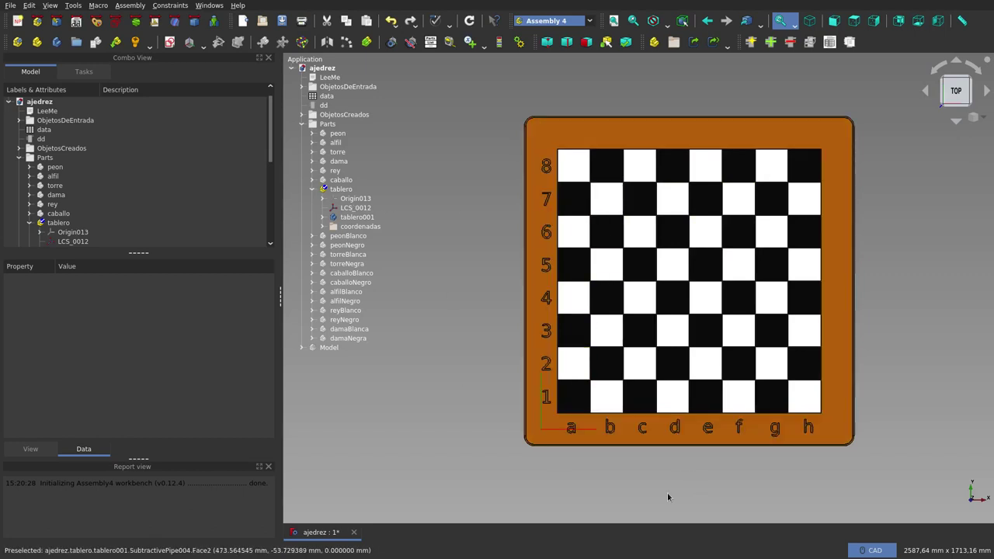
pyautogui.click(578, 355)
pyautogui.press('space')
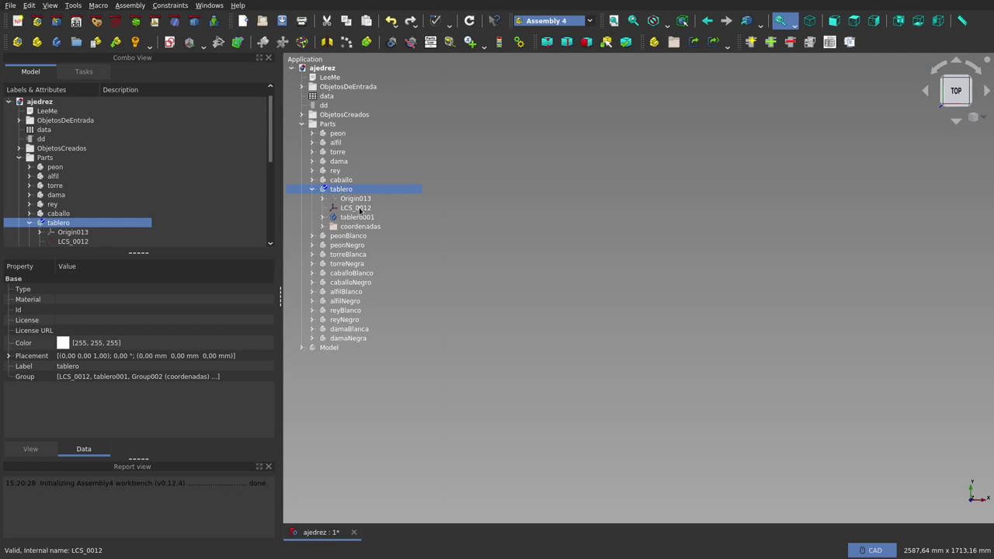
# Expand the Model assembly and browse its tablero and chess piece links
pyautogui.click(355, 208)
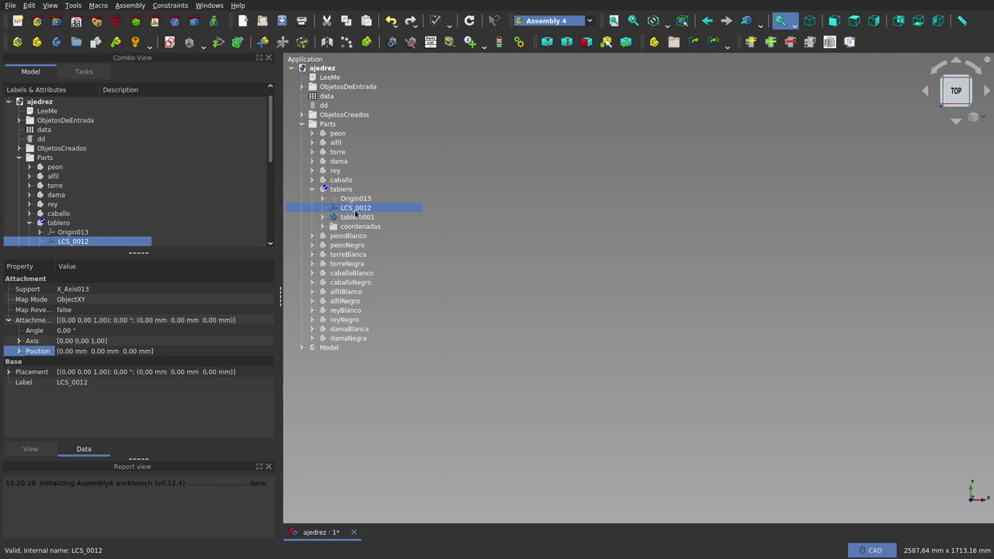
pyautogui.click(301, 348)
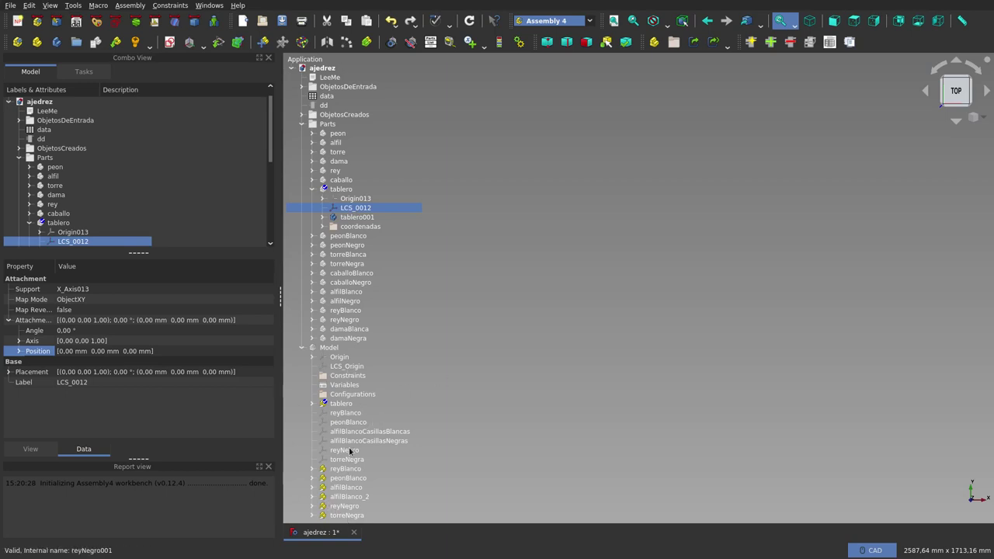
pyautogui.click(342, 404)
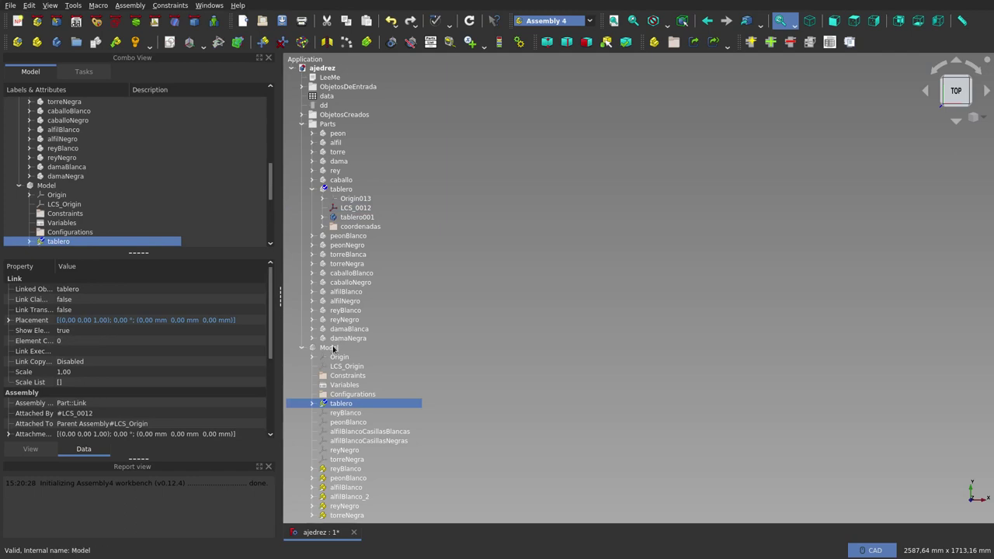
pyautogui.click(342, 469)
pyautogui.keyDown('shift'); pyautogui.click(342, 515); pyautogui.keyUp('shift')
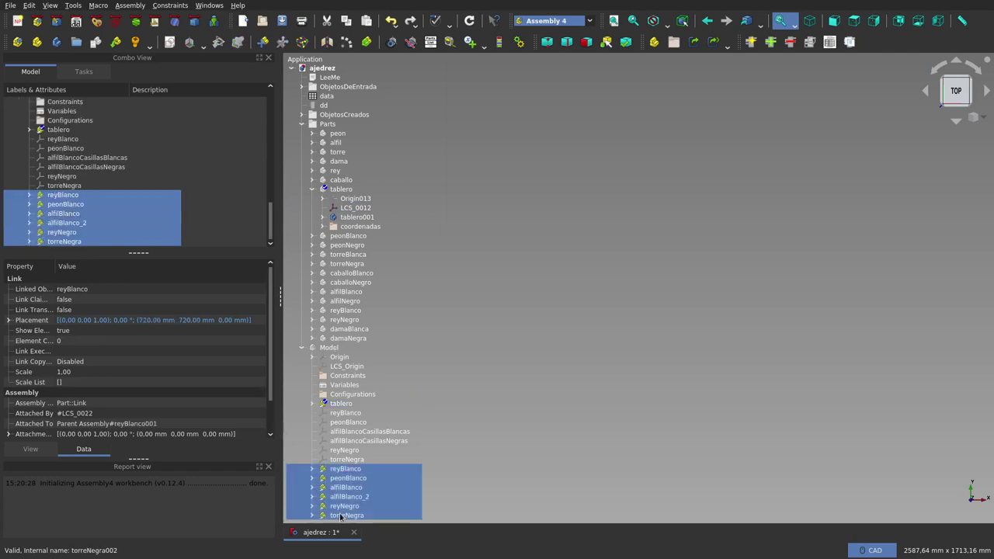
pyautogui.click(342, 404)
pyautogui.press('Left')
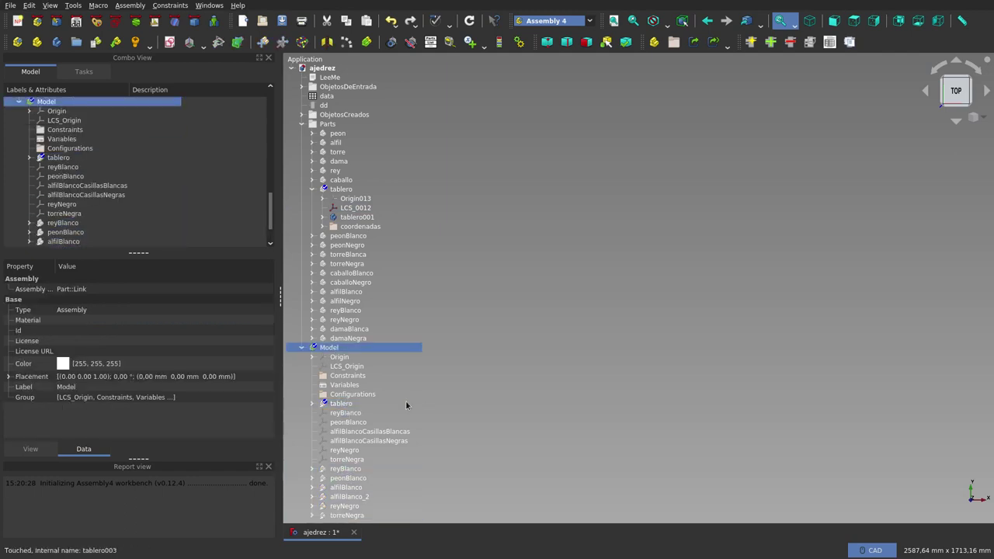
# Show the Model's tablero link again and tilt the board into perspective
pyautogui.click(365, 404)
pyautogui.press('space')
pyautogui.click(544, 495)
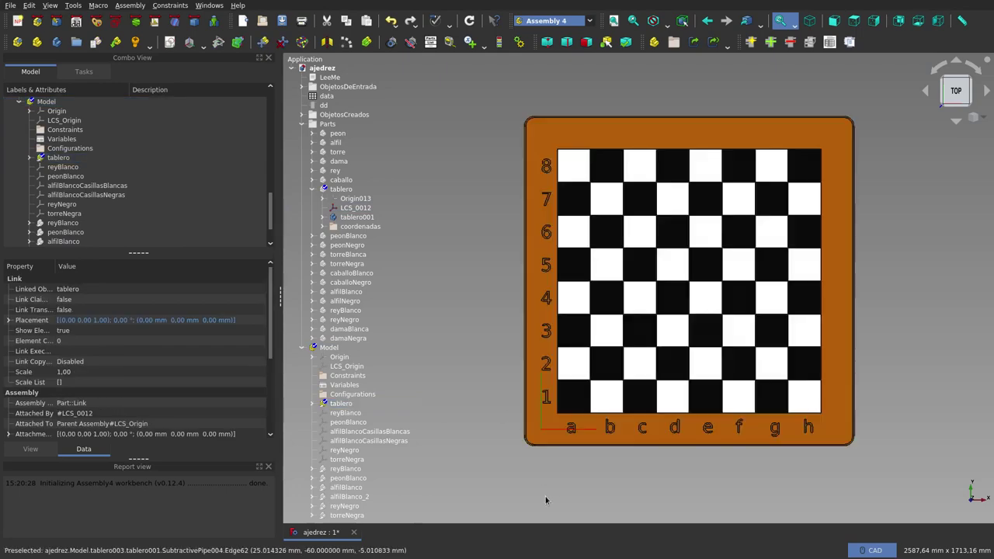
pyautogui.moveTo(559, 492); pyautogui.dragTo(577, 413, button='middle')
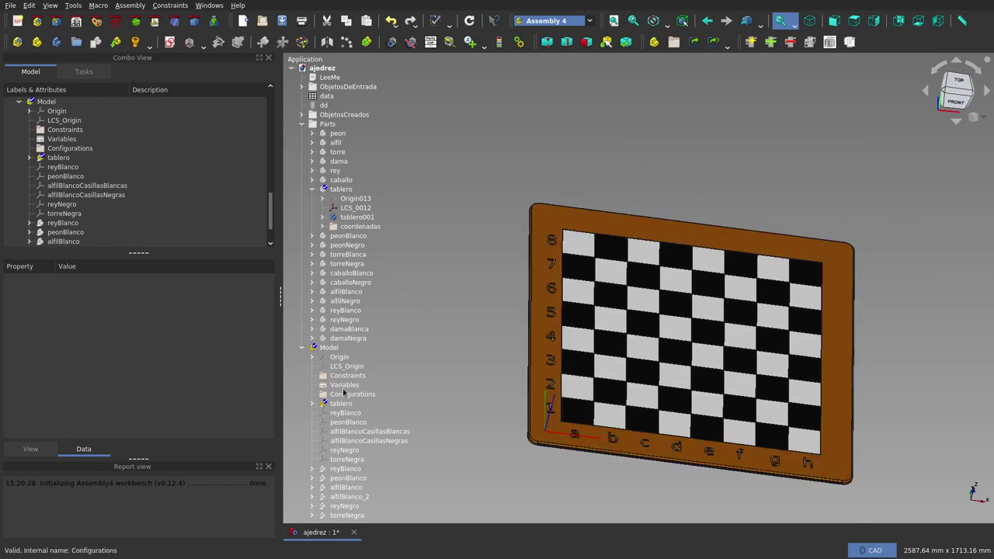
# Compare the attachments of the assembly's LCS_Origin and the board's LCS_0012
pyautogui.click(344, 368)
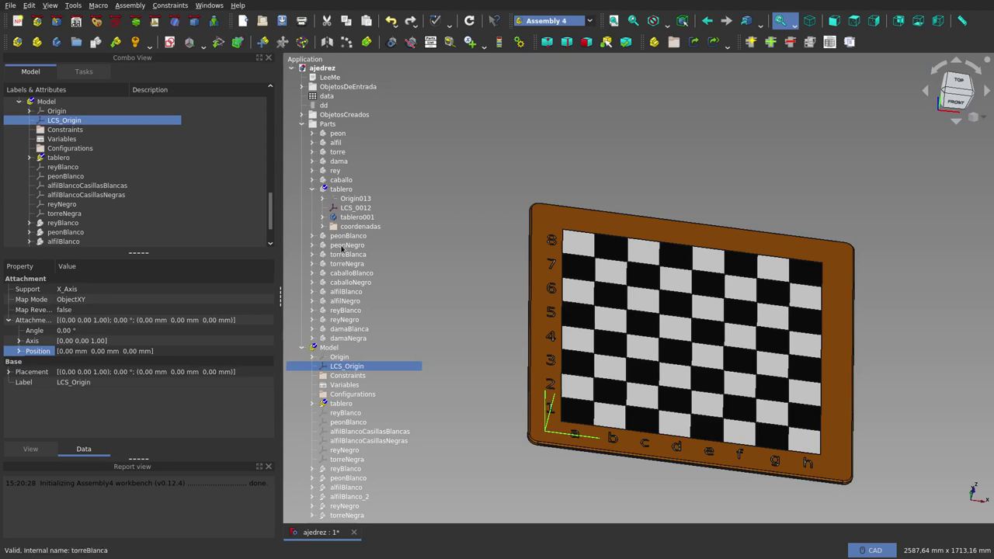
pyautogui.click(352, 211)
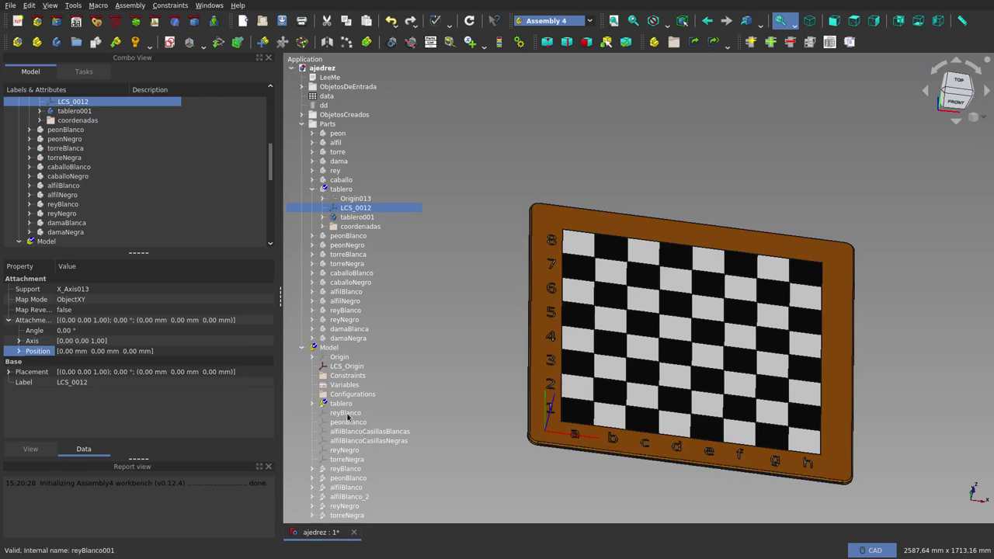
pyautogui.click(348, 366)
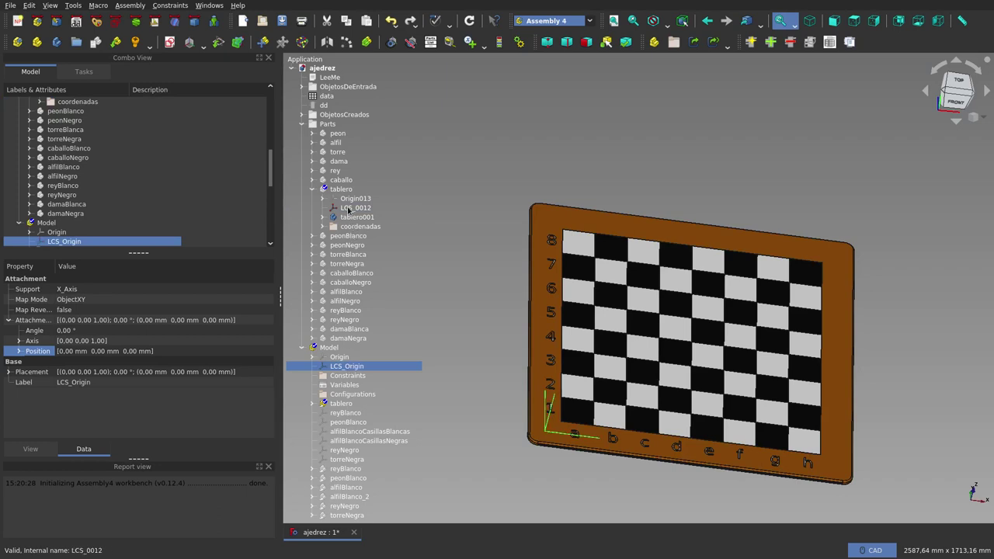
pyautogui.click(349, 209)
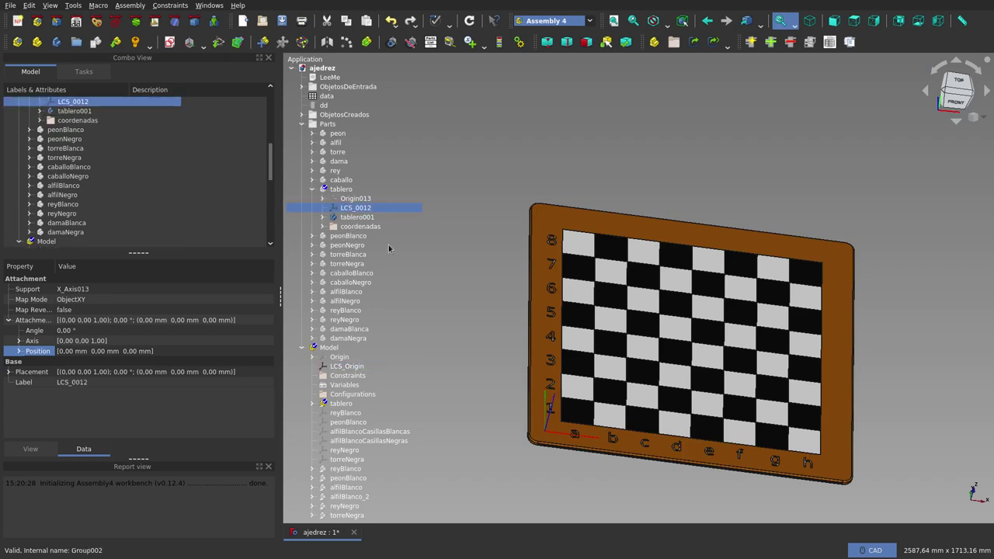
# In Top view, show the piece links reyBlanco through torreNegra on the board
pyautogui.press('2')
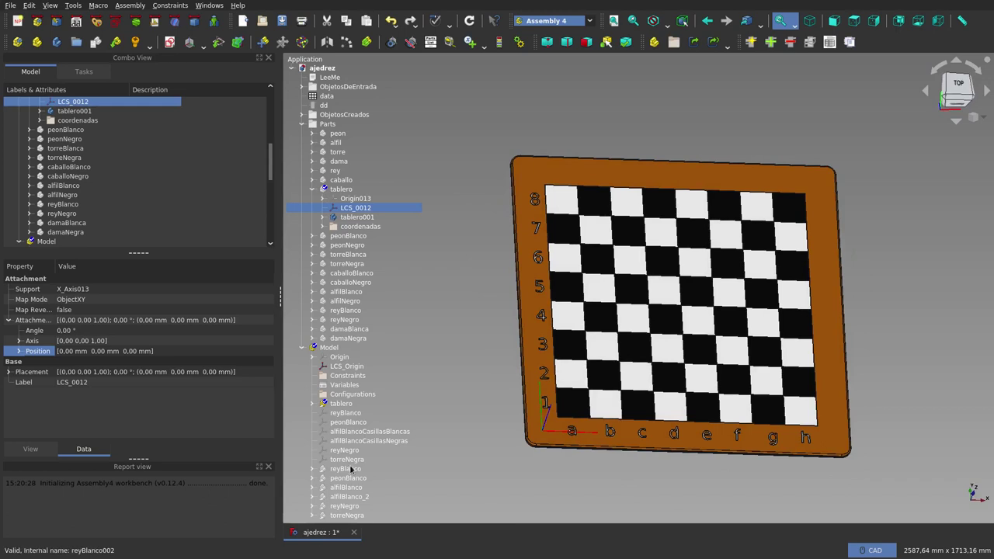
pyautogui.keyDown('shift'); pyautogui.click(347, 515); pyautogui.keyUp('shift')
pyautogui.press('space')
pyautogui.click(653, 457)
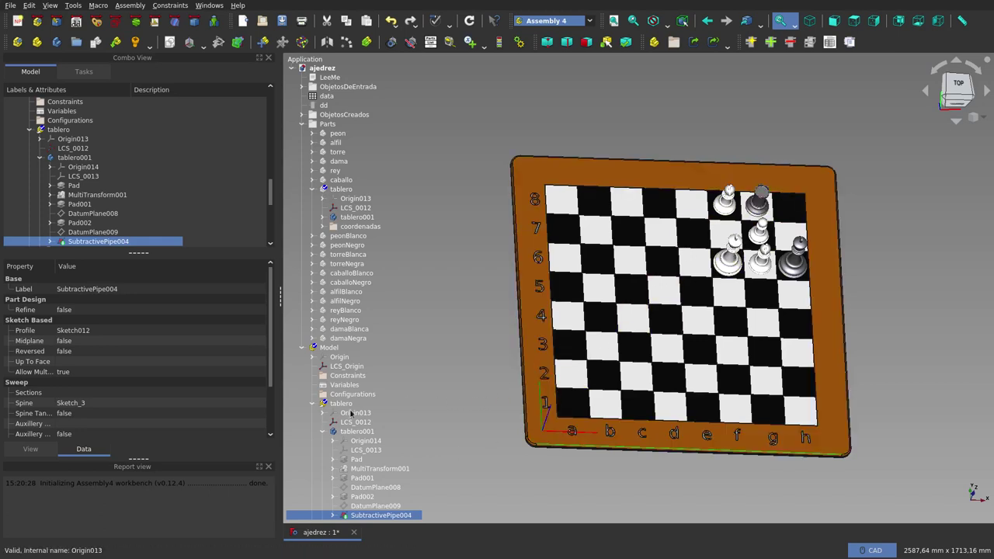
# Hide the chess piece links reyBlanco through torreNegra
pyautogui.click(313, 404)
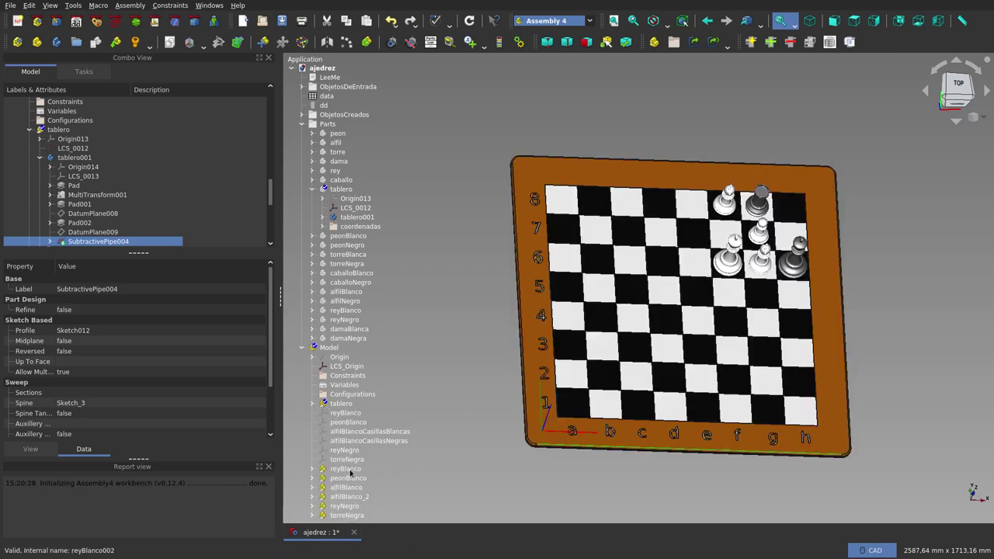
pyautogui.click(349, 469)
pyautogui.keyDown('shift'); pyautogui.click(346, 515); pyautogui.keyUp('shift')
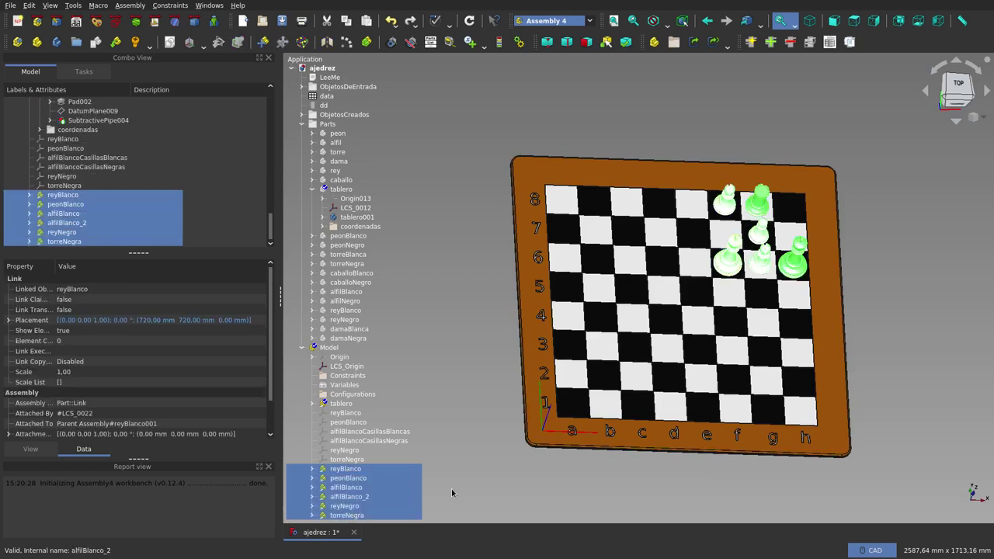
pyautogui.press('space')
# Inspect the reyBlanco coordinate system, then select five piece coordinate systems together
pyautogui.click(346, 413)
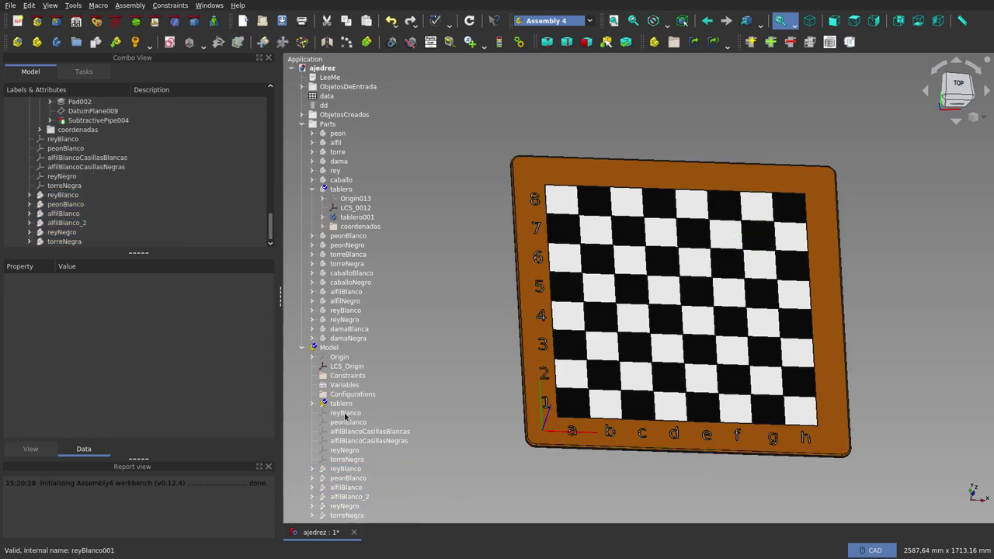
pyautogui.keyDown('shift'); pyautogui.click(351, 460); pyautogui.keyUp('shift')
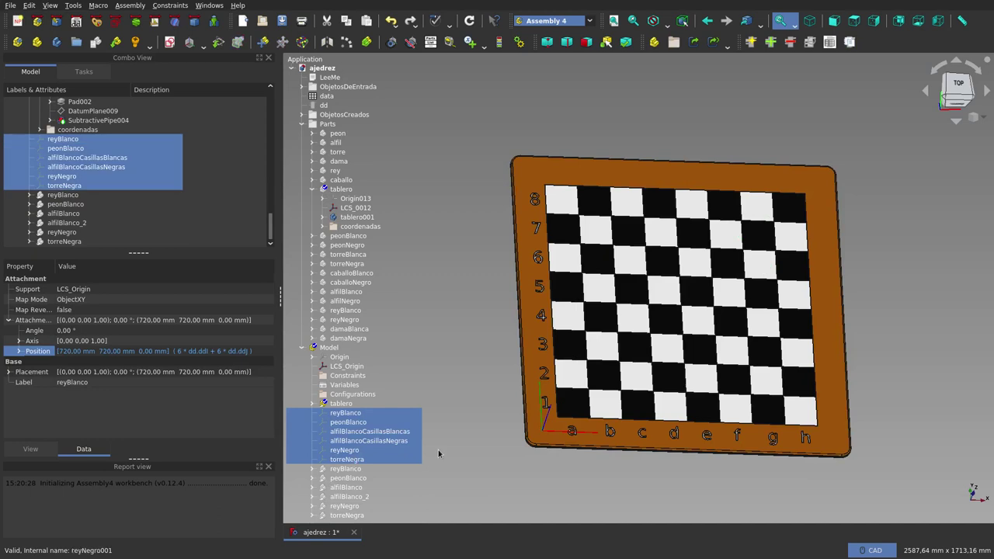
pyautogui.click(344, 416)
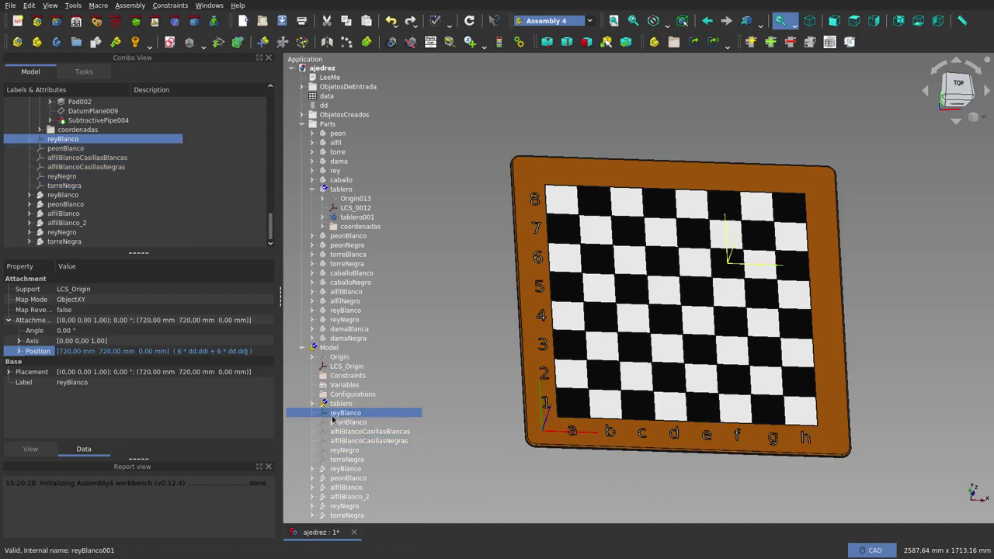
pyautogui.click(349, 470)
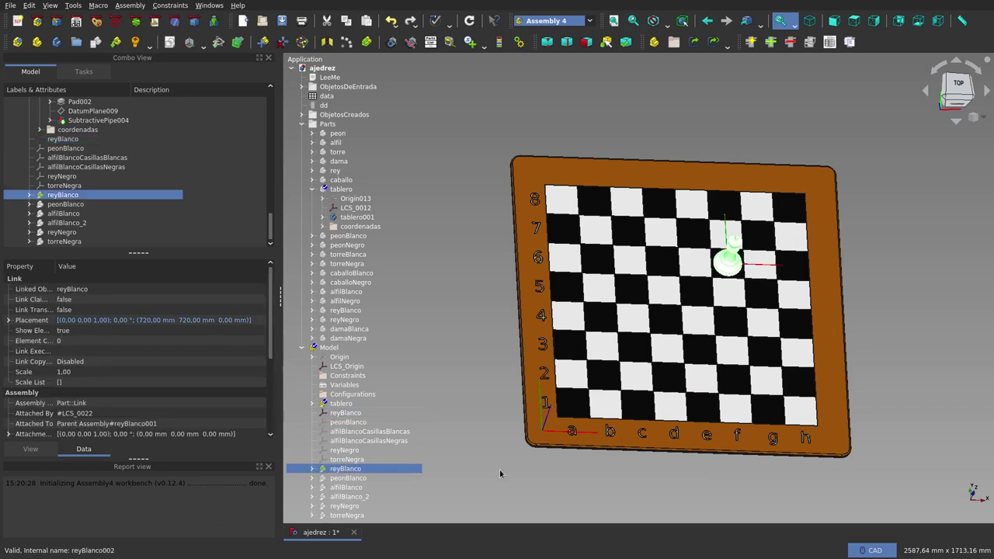
pyautogui.click(347, 451)
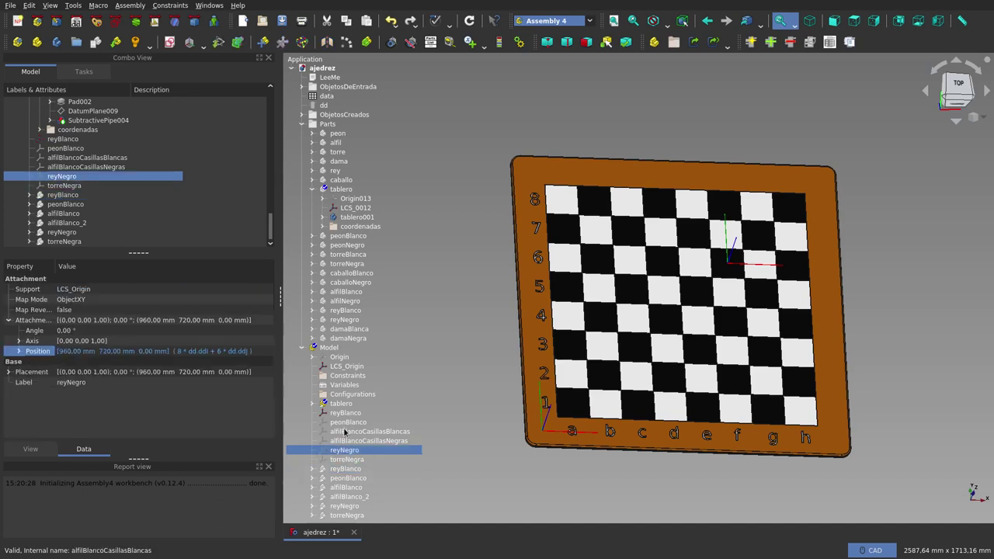
pyautogui.click(346, 422)
pyautogui.keyDown('shift'); pyautogui.click(354, 459); pyautogui.keyUp('shift')
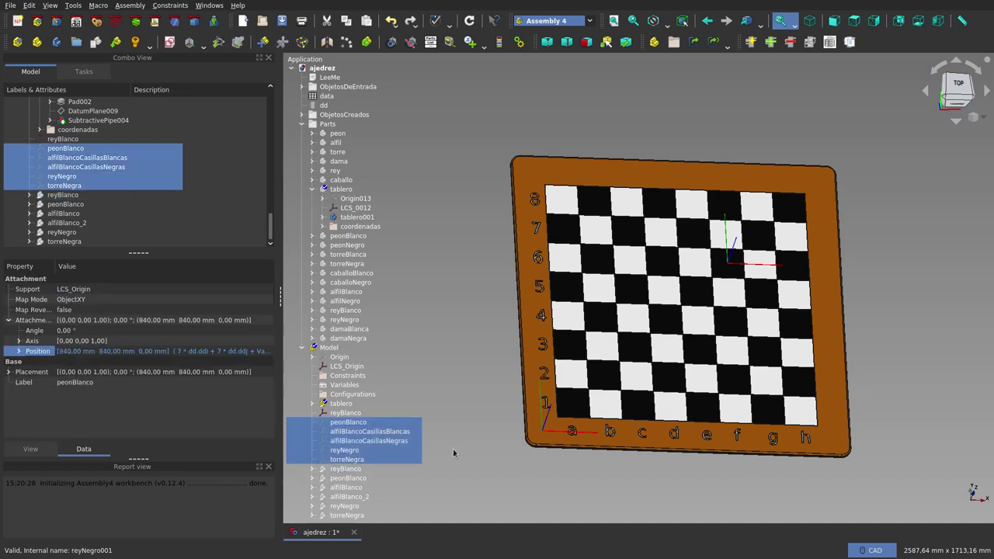
# Orbit the chessboard to a tilted front view showing the piece coordinate systems
pyautogui.click(617, 474)
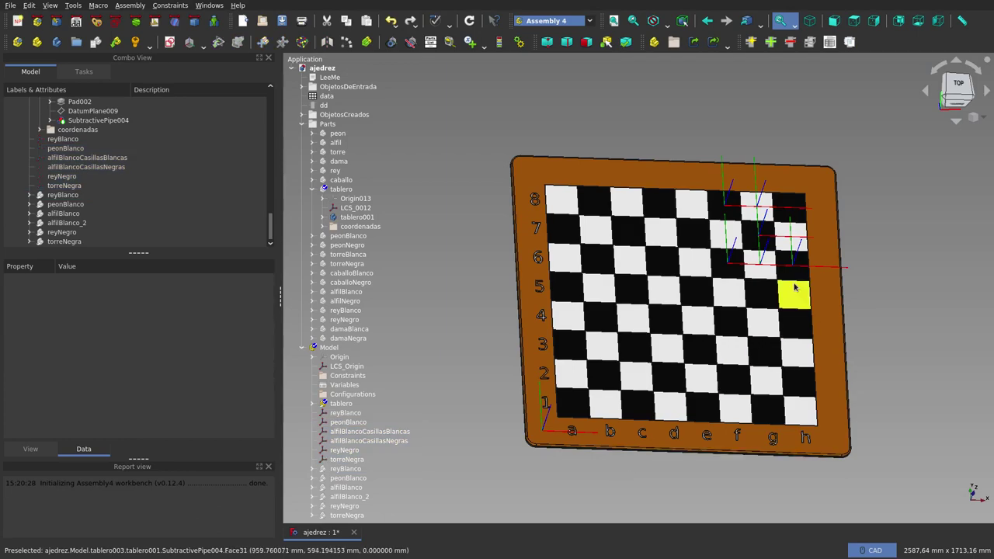
pyautogui.moveTo(793, 288)
pyautogui.mouseDown(button='middle')
pyautogui.moveTo(767, 183)
pyautogui.moveTo(777, 294)
pyautogui.moveTo(561, 400)
pyautogui.mouseUp(button='middle')
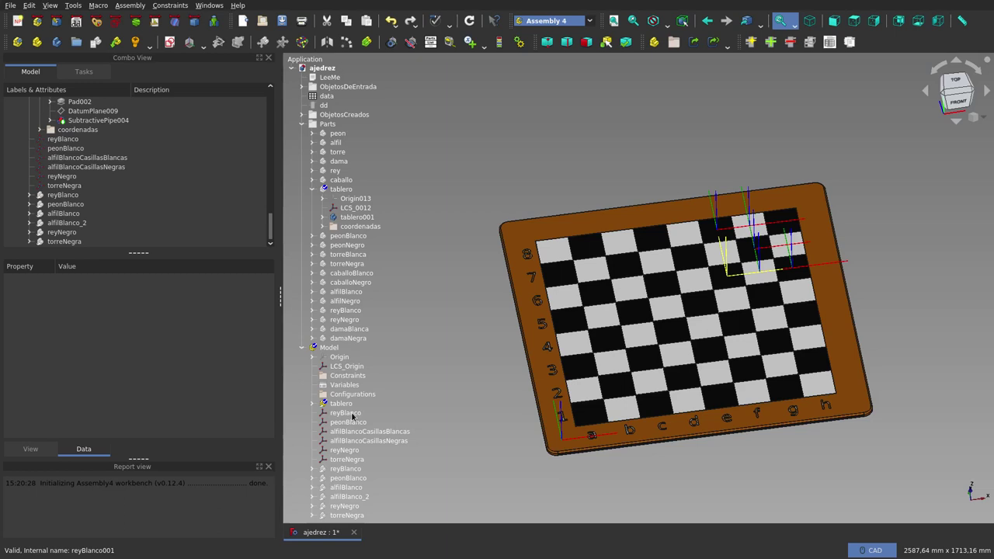
# Hide the tablero board and check the Model's LCS_Origin axes on their own
pyautogui.click(561, 419)
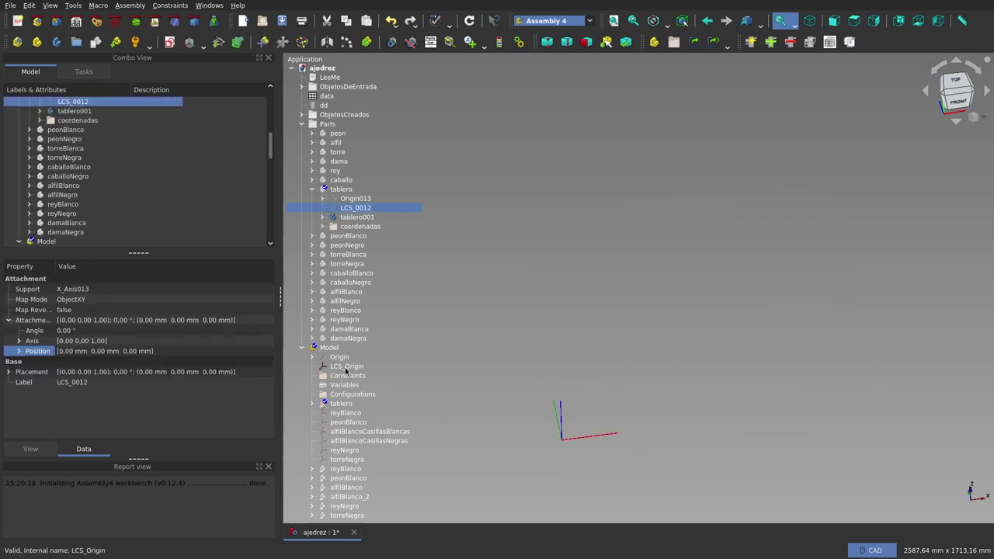
pyautogui.click(348, 368)
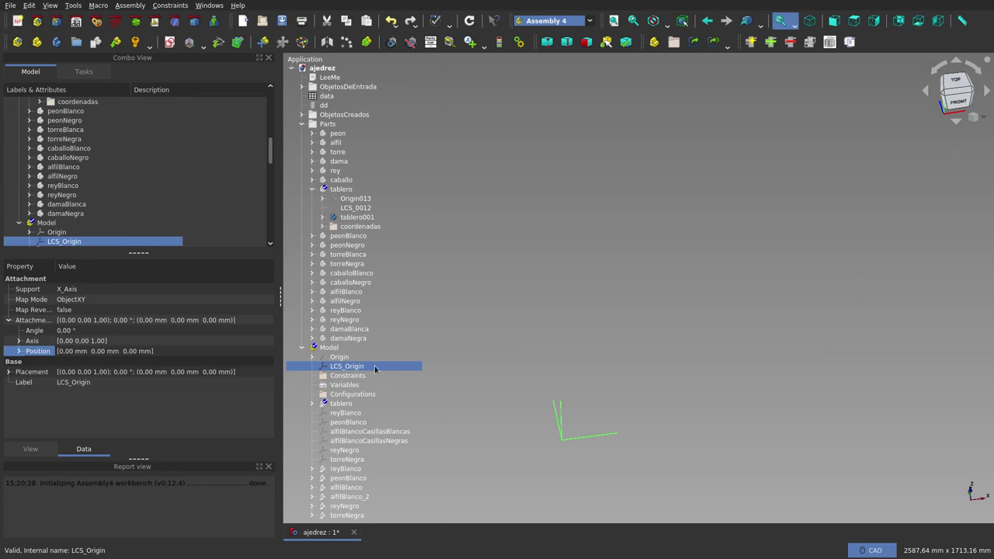
pyautogui.scroll(2, 551, 449)
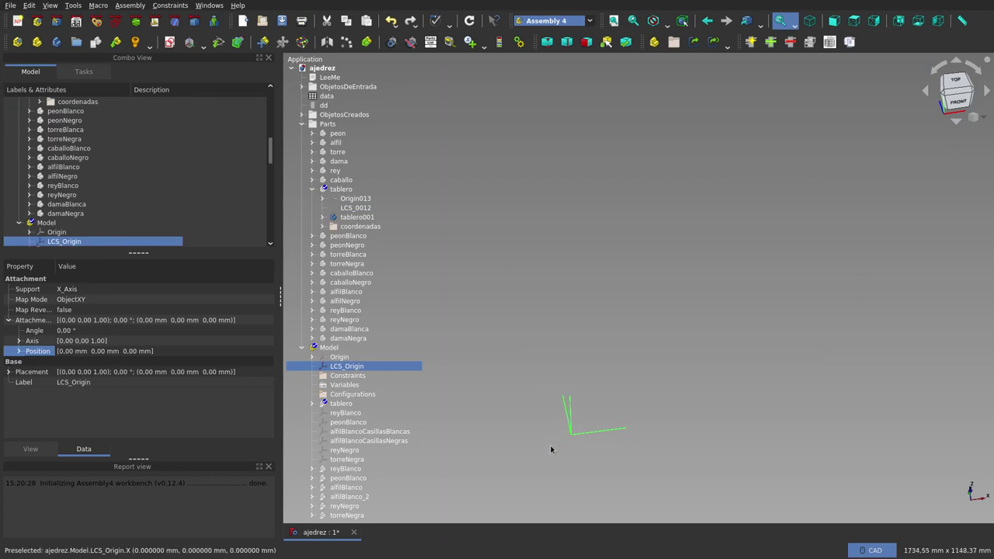
pyautogui.click(568, 460)
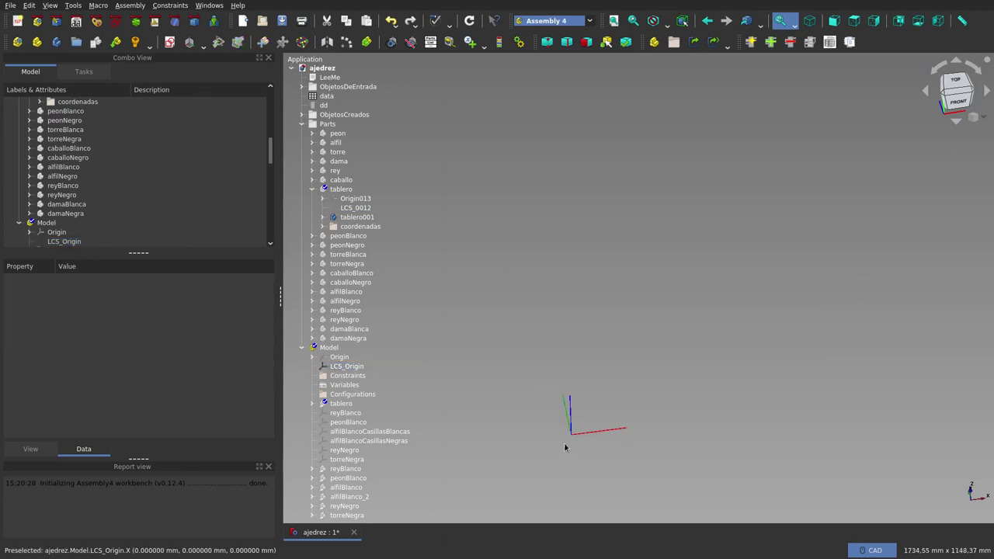
# Insert a link to the ajedrez#tablero part with Assembly4's Insert Part tool
pyautogui.click(118, 46)
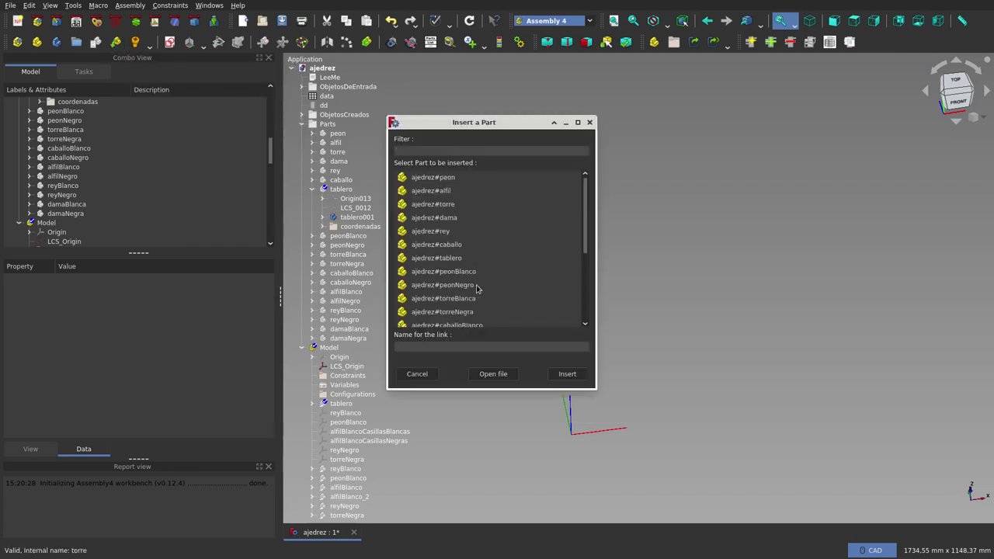
pyautogui.scroll(-1, 473, 260)
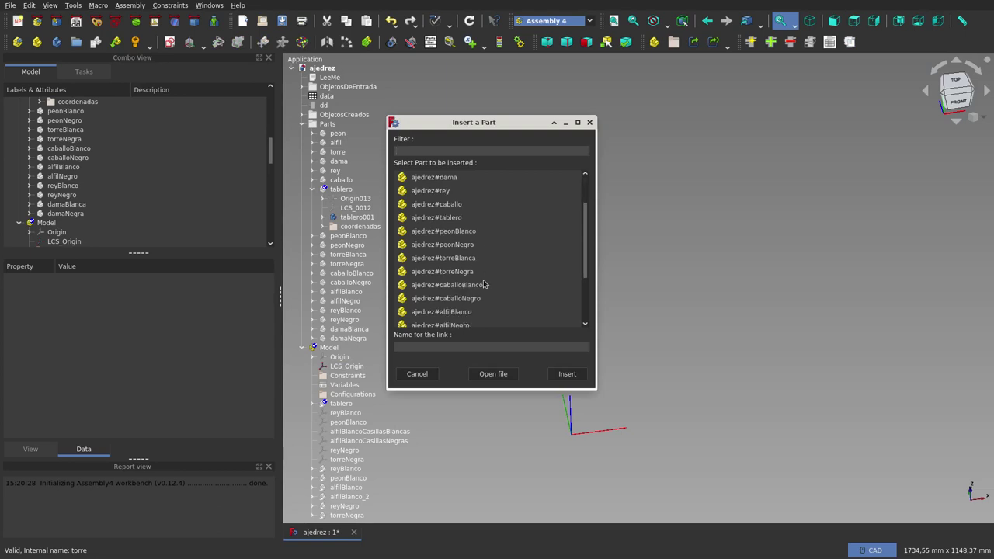
pyautogui.scroll(-1, 483, 286)
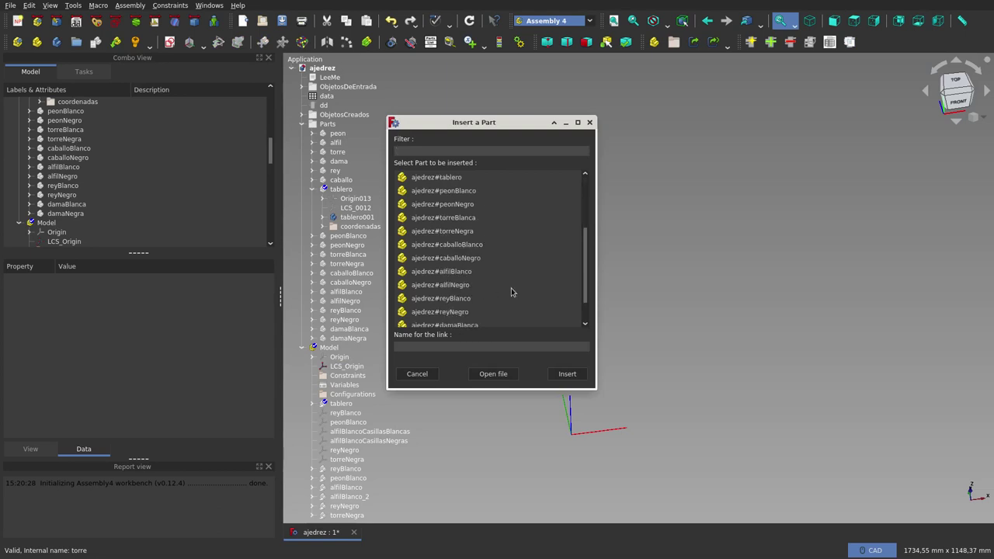
pyautogui.scroll(1, 509, 284)
pyautogui.click(466, 231)
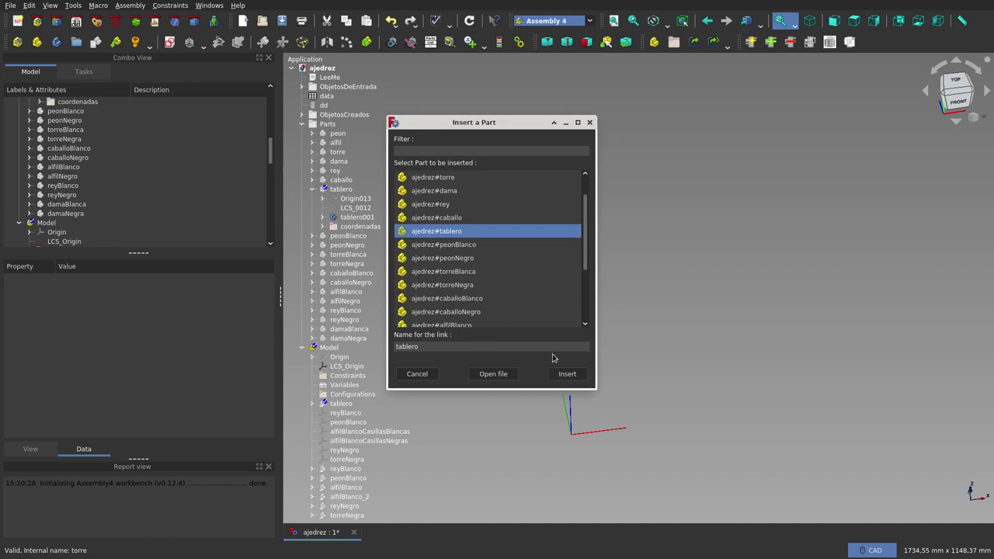
pyautogui.click(568, 375)
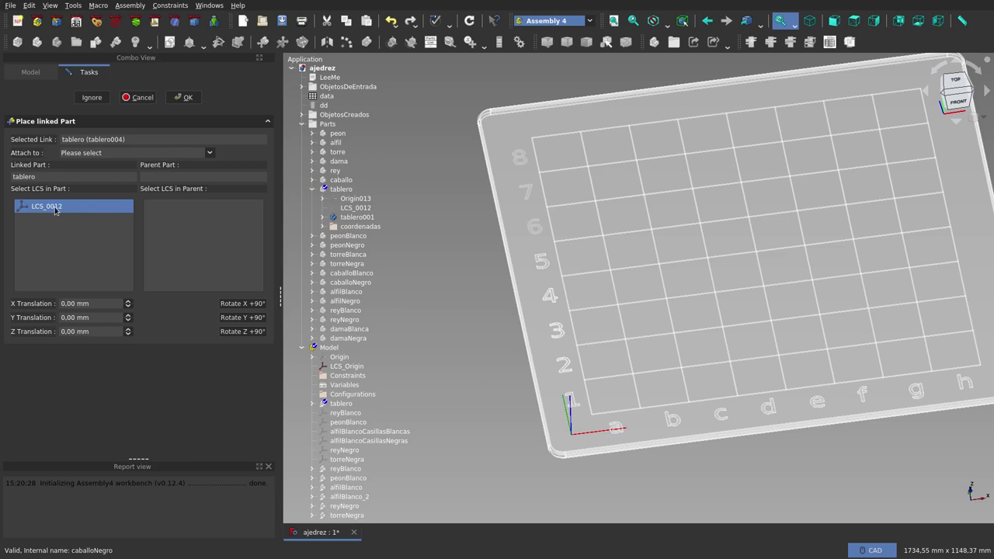
# Attach the tablero link to Parent Assembly's LCS_Origin and confirm the placement
pyautogui.click(175, 156)
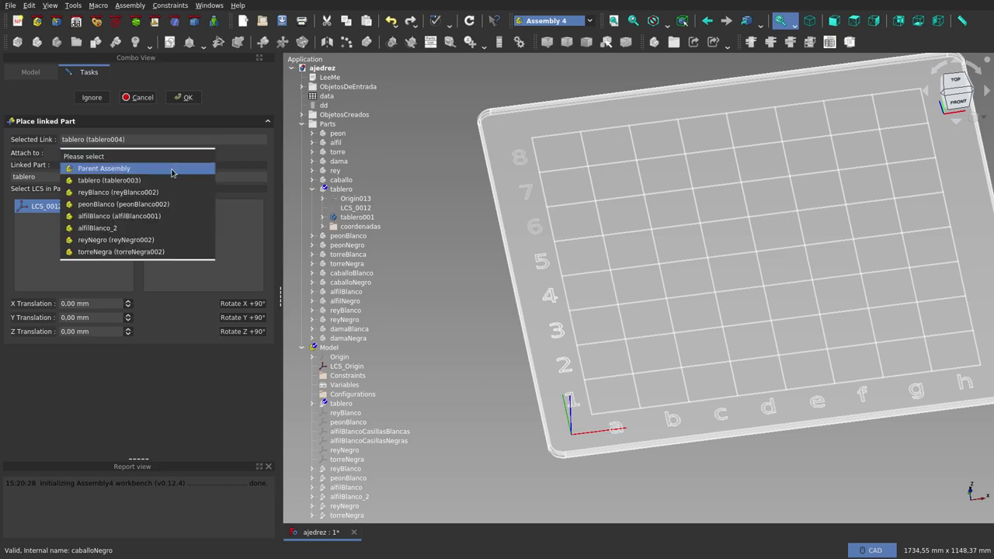
pyautogui.click(140, 171)
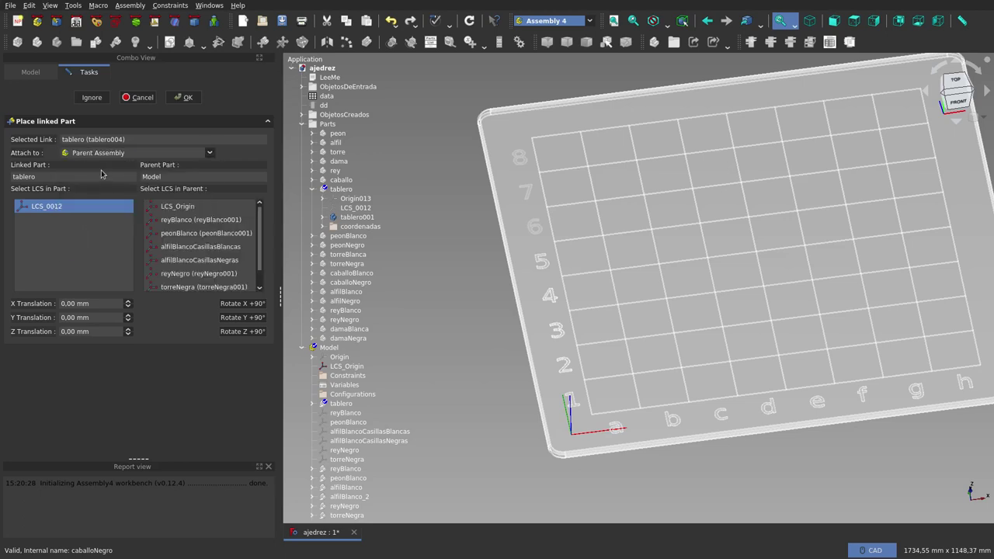
pyautogui.click(179, 207)
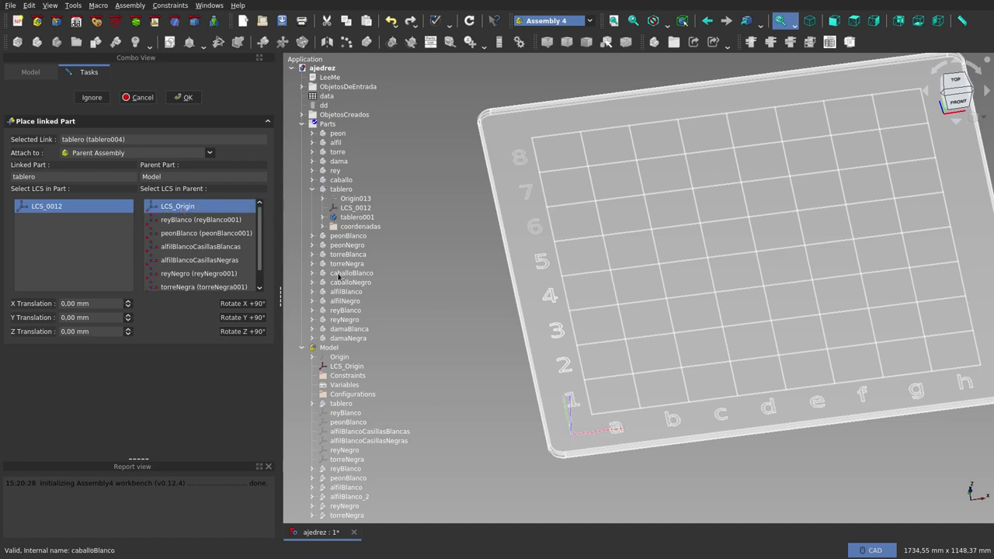
pyautogui.click(187, 97)
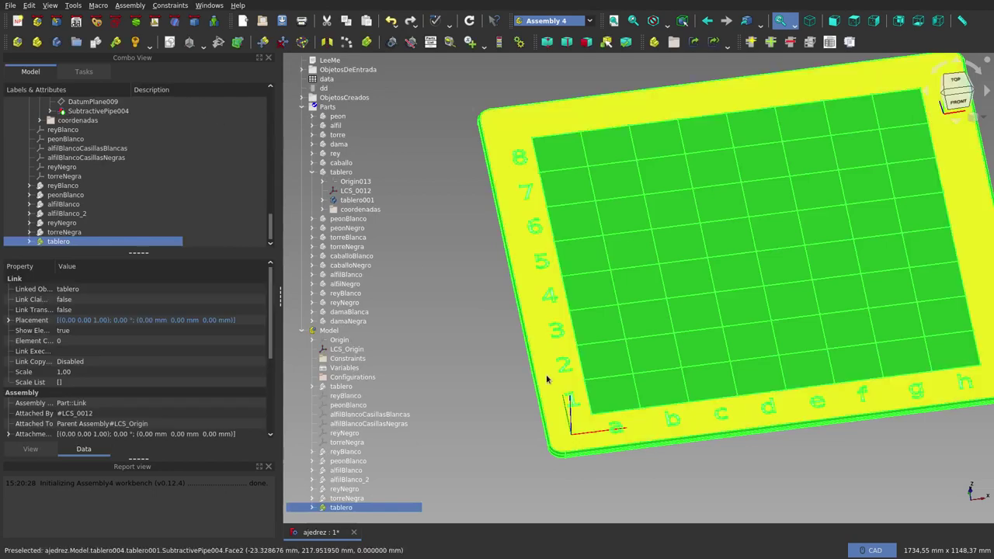
# Relabel the newly inserted board link as 'tableroAAAA' through its Label property
pyautogui.click(599, 483)
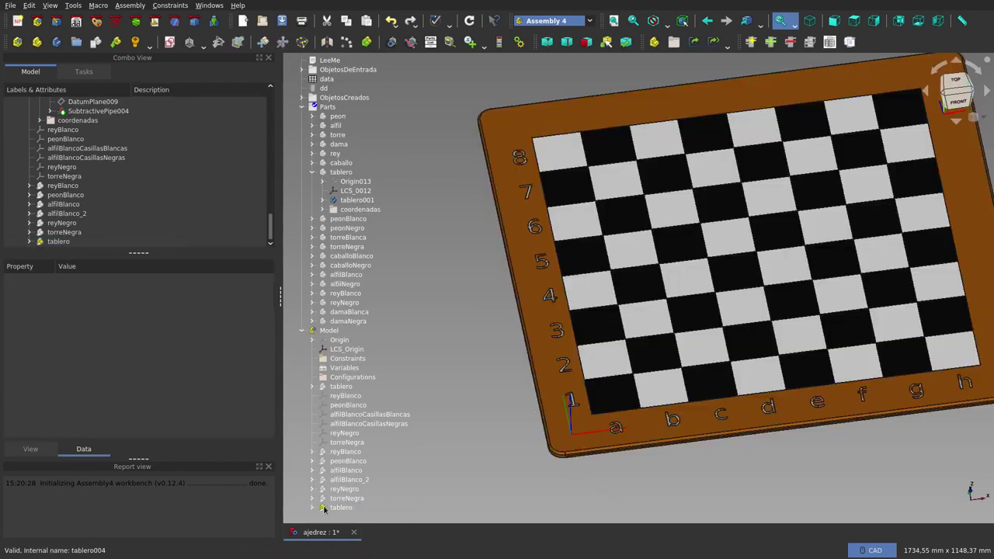
pyautogui.click(351, 509)
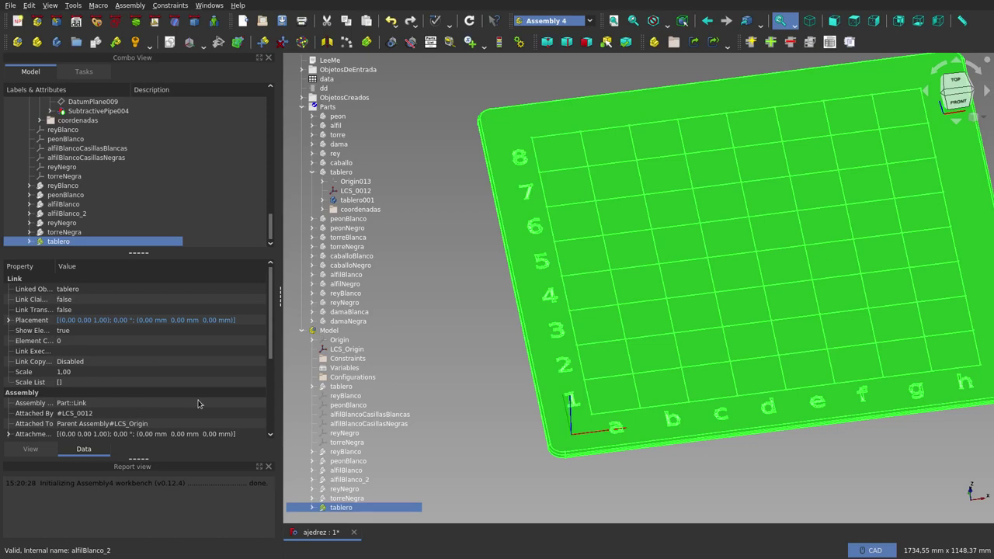
pyautogui.scroll(-4, 198, 404)
pyautogui.click(125, 433)
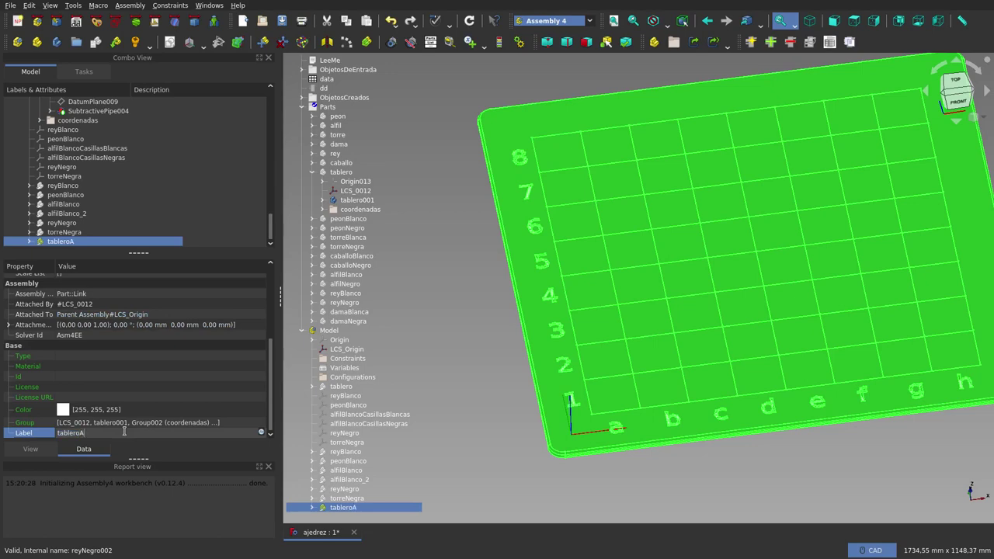
pyautogui.click(466, 474)
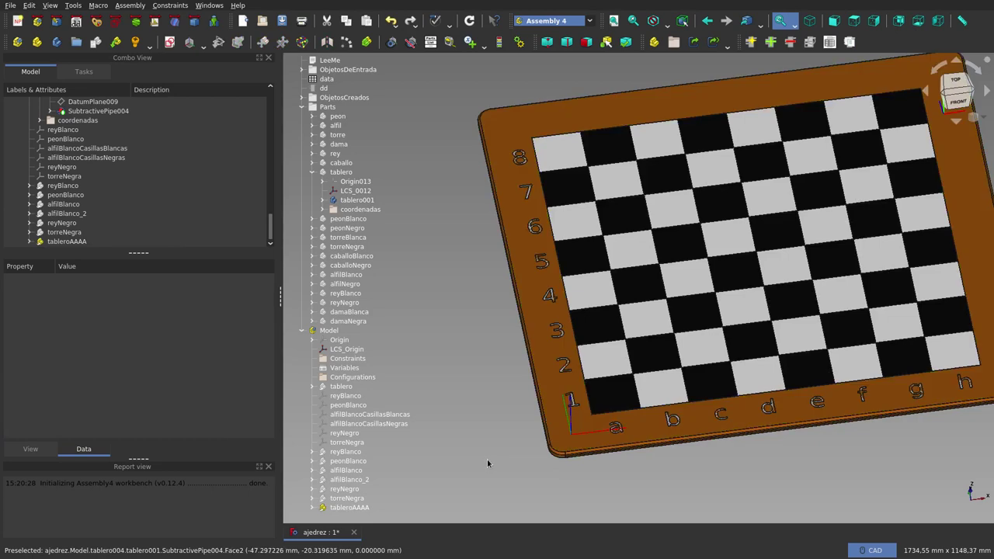
pyautogui.scroll(-2, 488, 464)
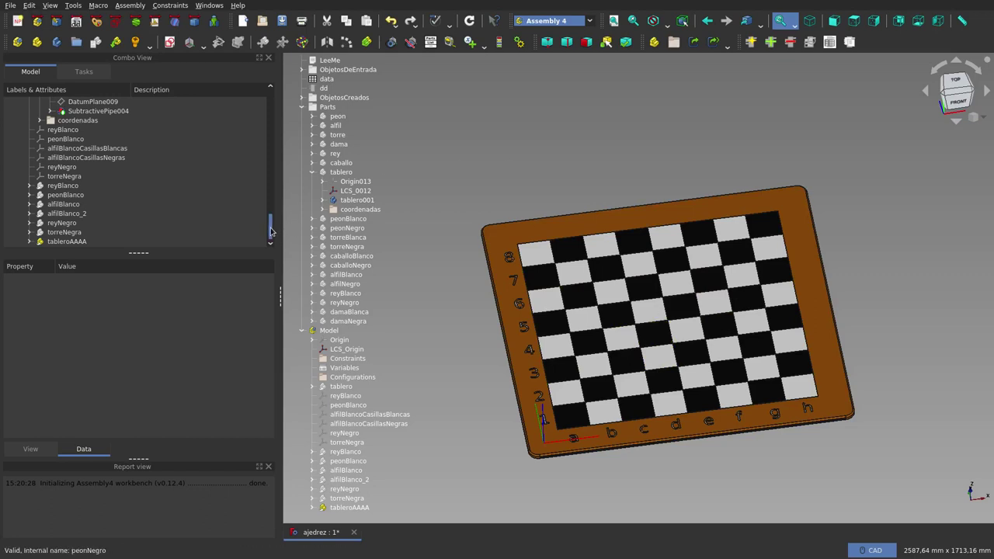
# Select the dd object to show its square offsets dd I = [120, 0, 0] and dd J = [0, 120, 0]
pyautogui.moveTo(272, 230); pyautogui.dragTo(273, 103)
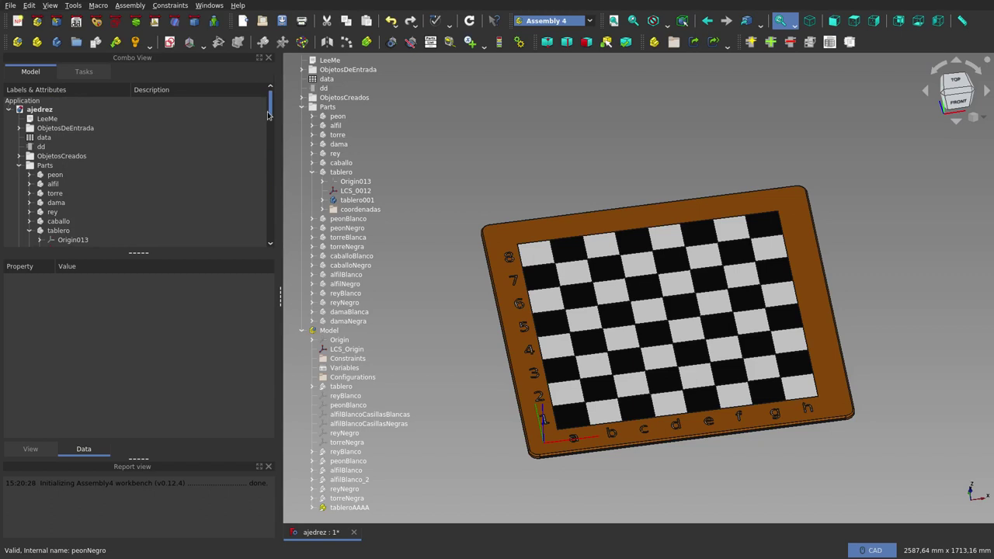
pyautogui.click(43, 147)
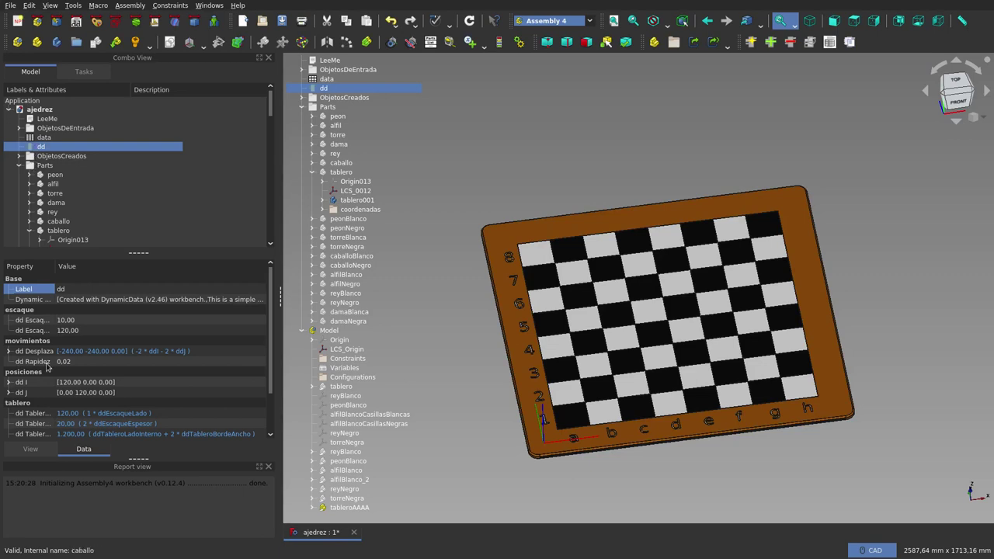
# Expand the dd I and dd J vectors to review their component formulas
pyautogui.click(9, 383)
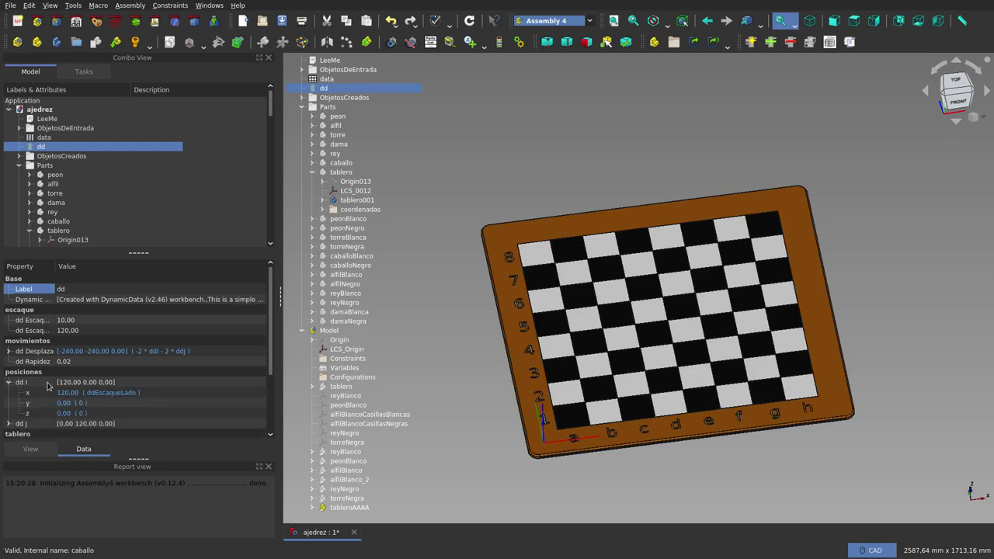
pyautogui.click(9, 424)
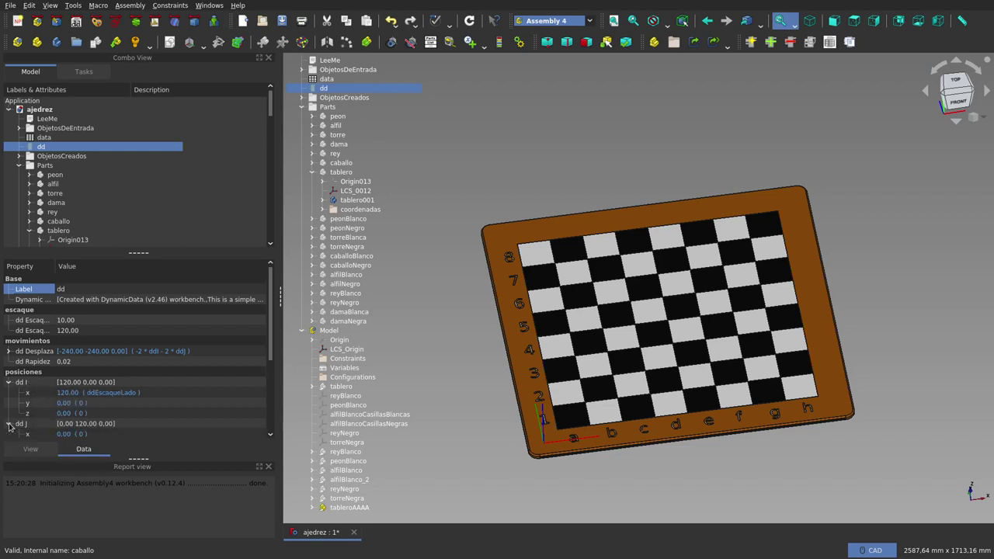
pyautogui.scroll(-2, 27, 408)
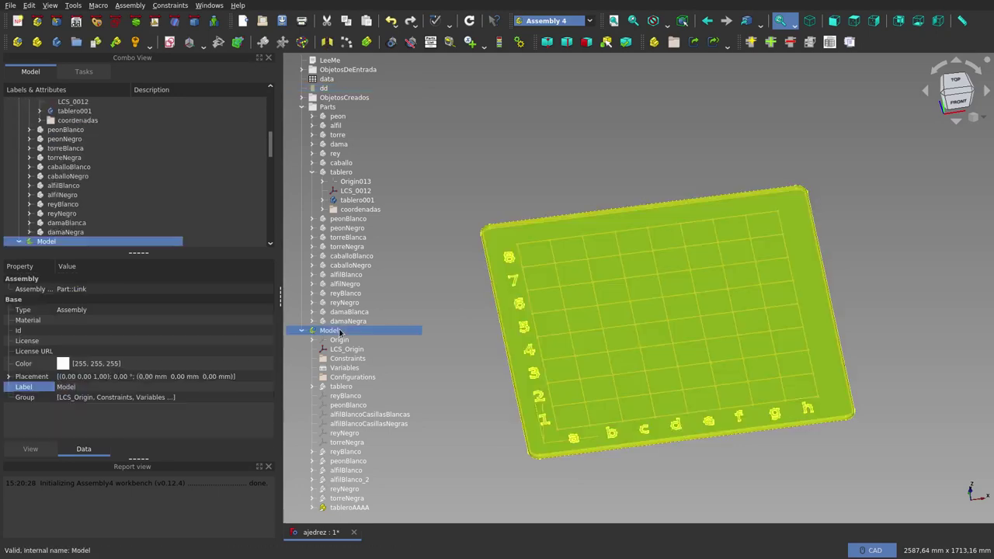
# Create a new local coordinate system named RB in the Model assembly
pyautogui.click(343, 330)
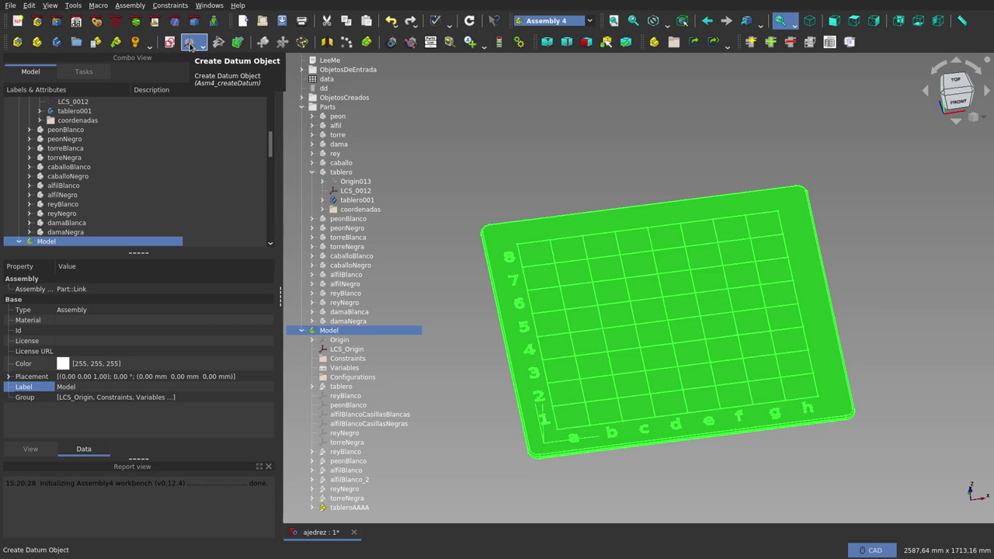
pyautogui.click(189, 43)
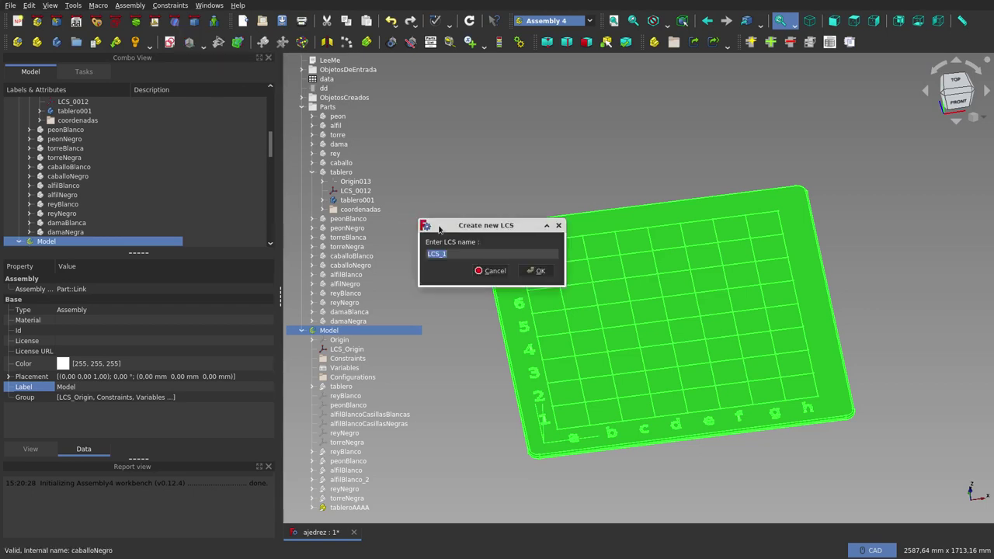
pyautogui.click(472, 255)
pyautogui.write('RB')
pyautogui.click(536, 270)
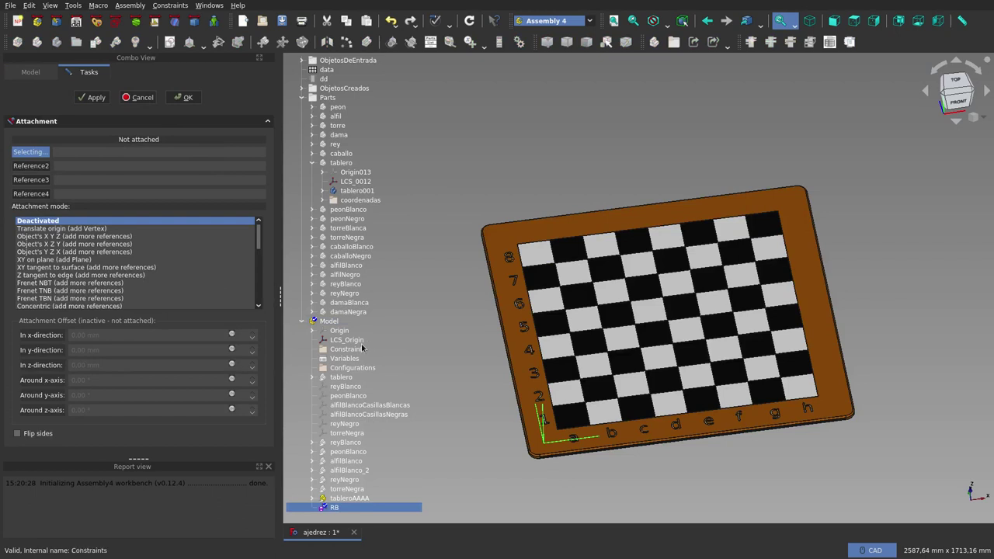
# Attach RB to LCS_Origin in Object's X Y Z mode with zero offsets
pyautogui.click(359, 344)
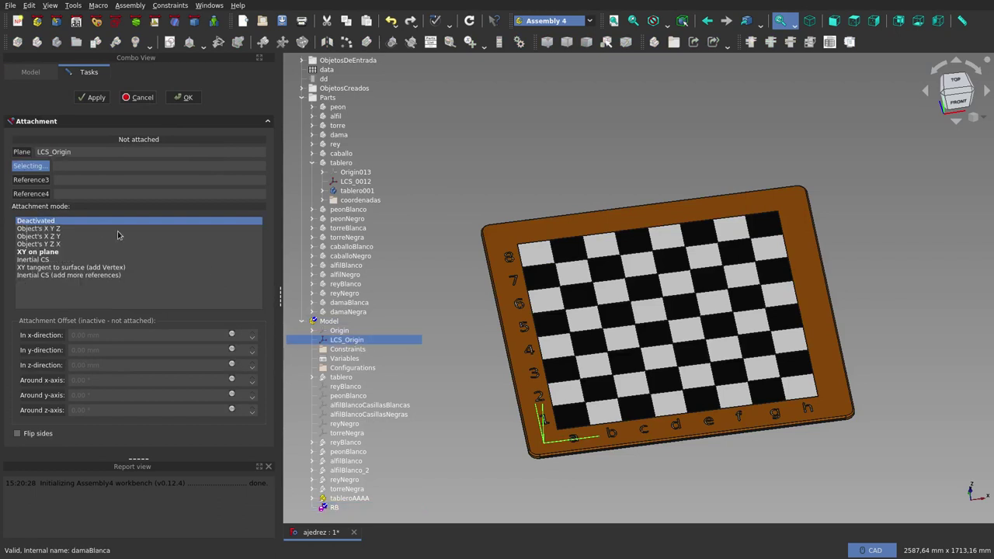
pyautogui.click(51, 229)
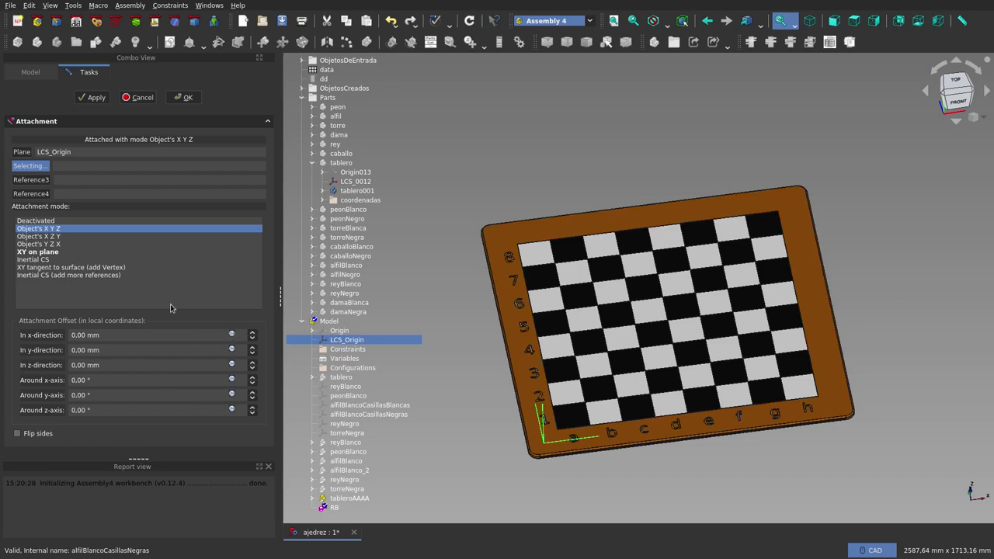
pyautogui.click(182, 99)
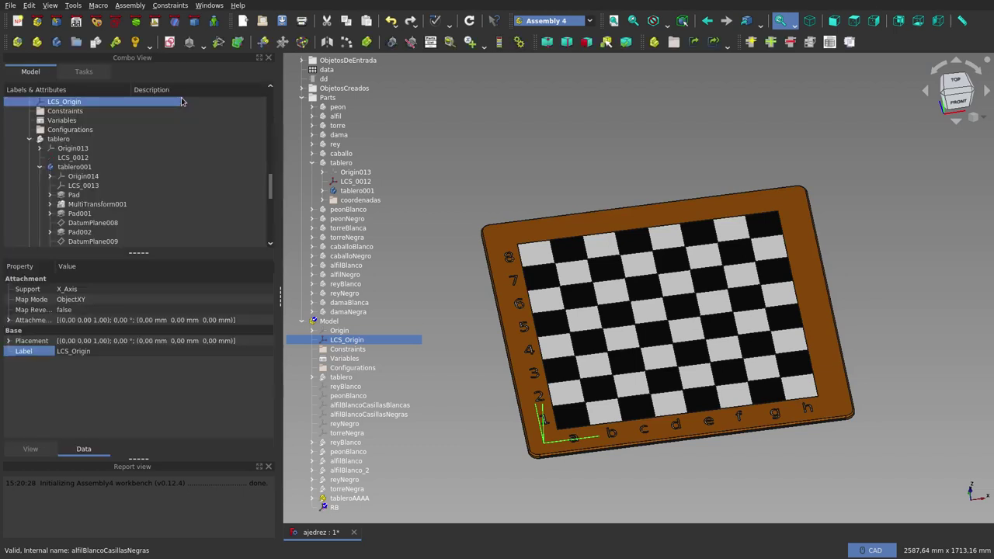
# Expand RB's Attachment Offset position and open an expression for it
pyautogui.click(8, 320)
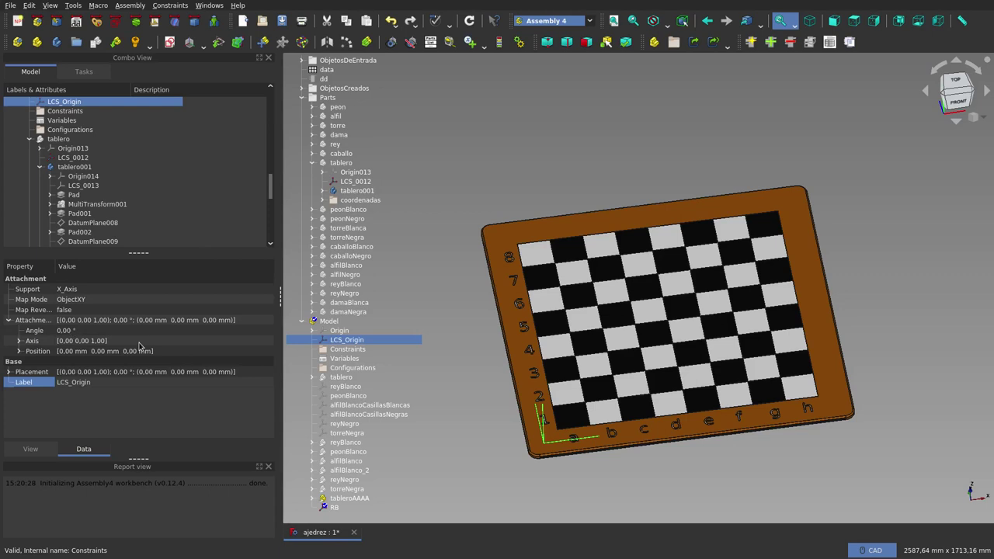
pyautogui.click(18, 351)
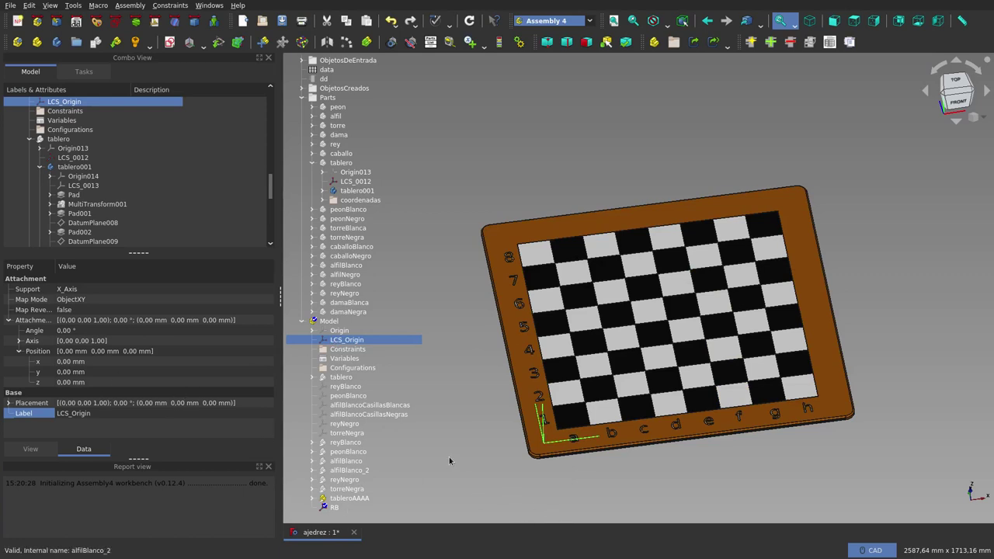
pyautogui.click(331, 507)
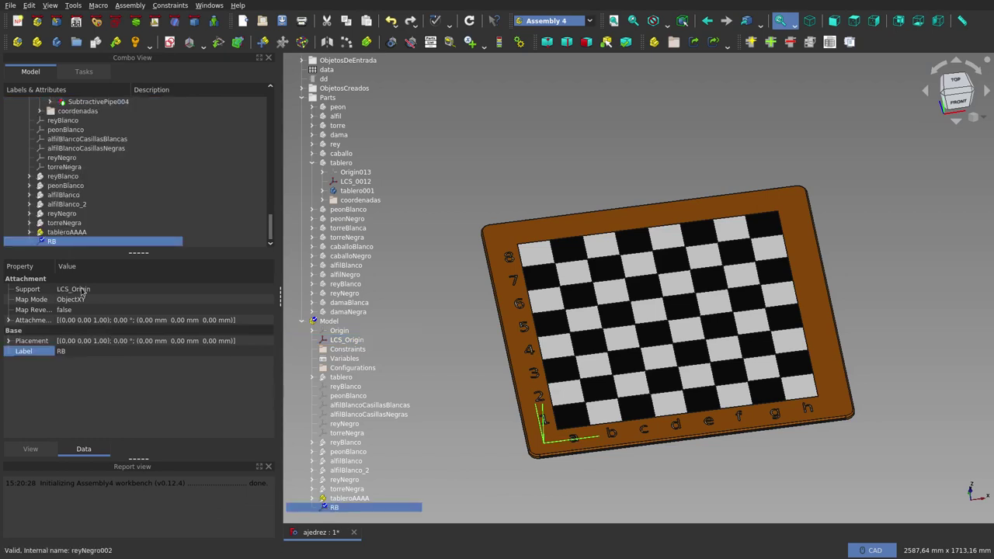
pyautogui.click(9, 320)
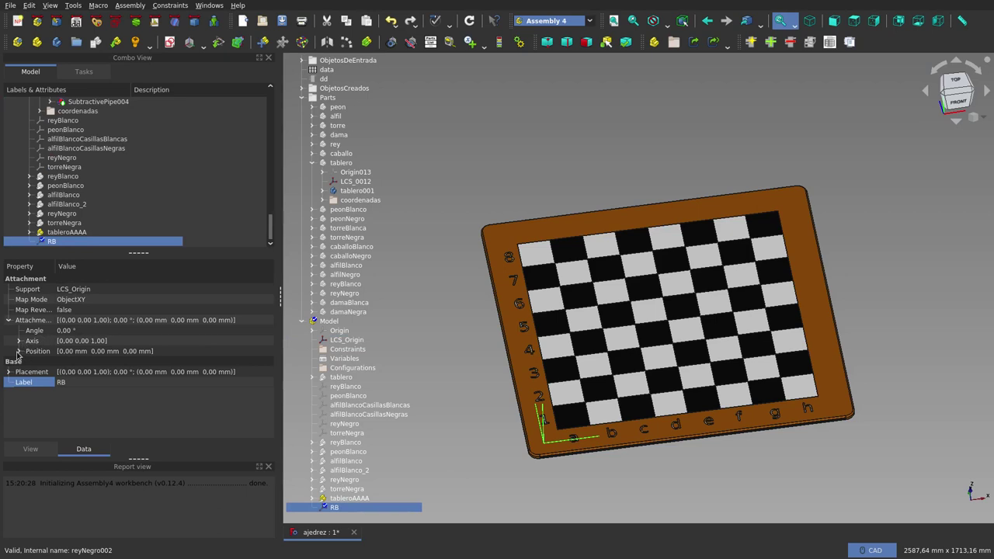
pyautogui.click(18, 351)
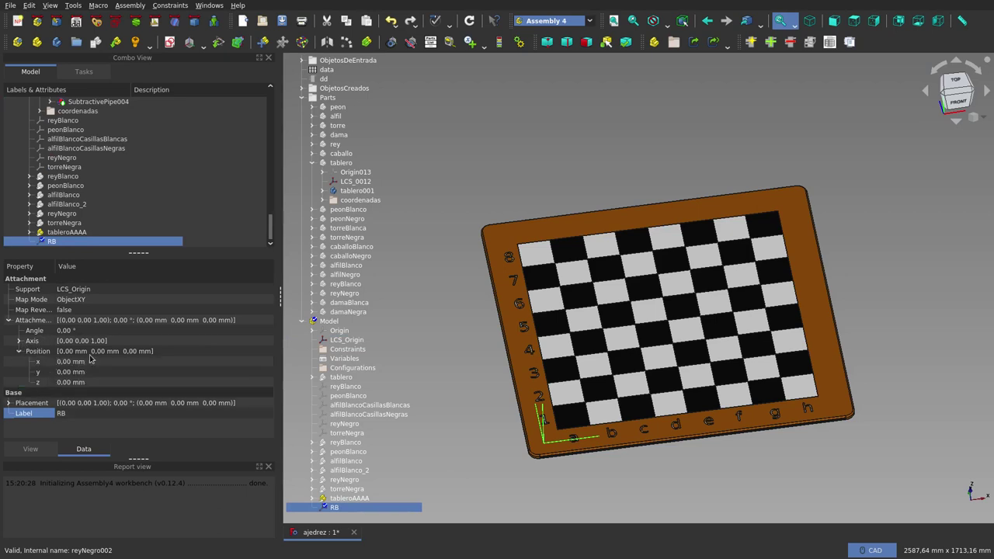
pyautogui.click(243, 355)
pyautogui.click(269, 354)
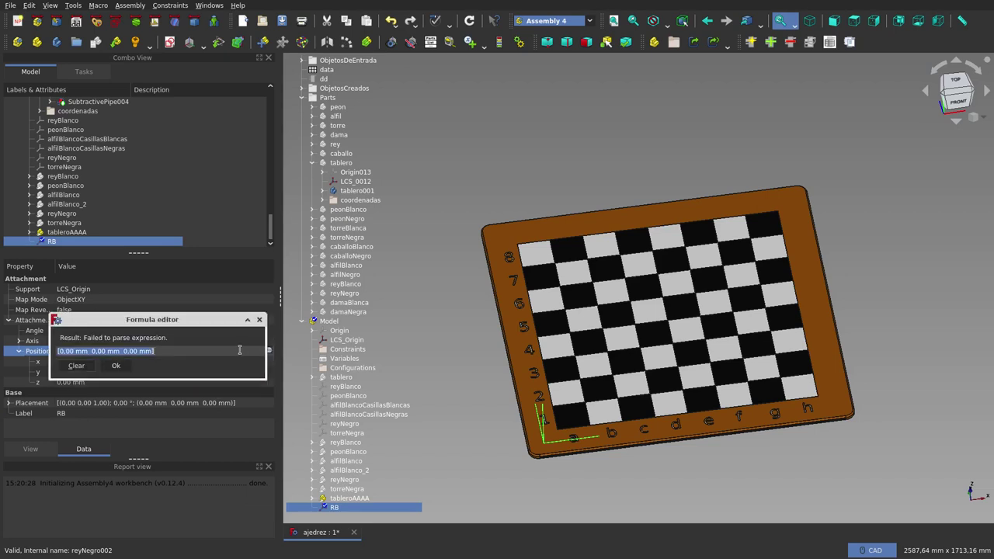
# Set RB's offset position formula to 6*dd.ddl + 6*dd.ddj
pyautogui.write('6')
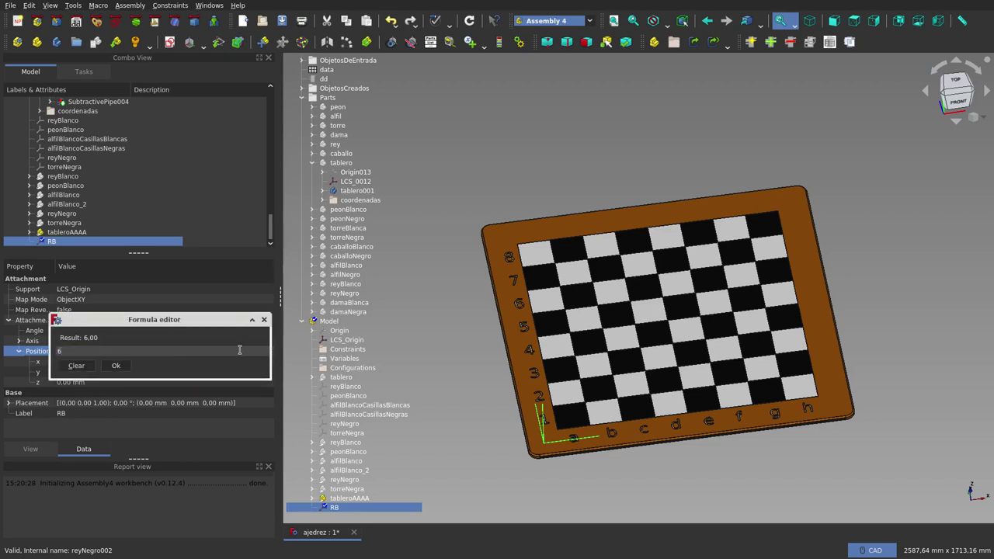
pyautogui.write('*dd')
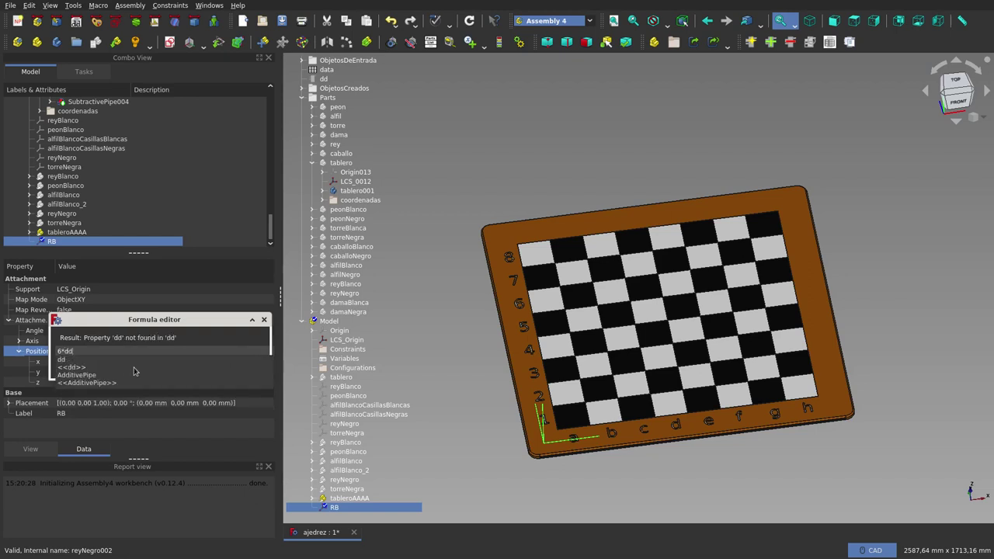
pyautogui.write('.')
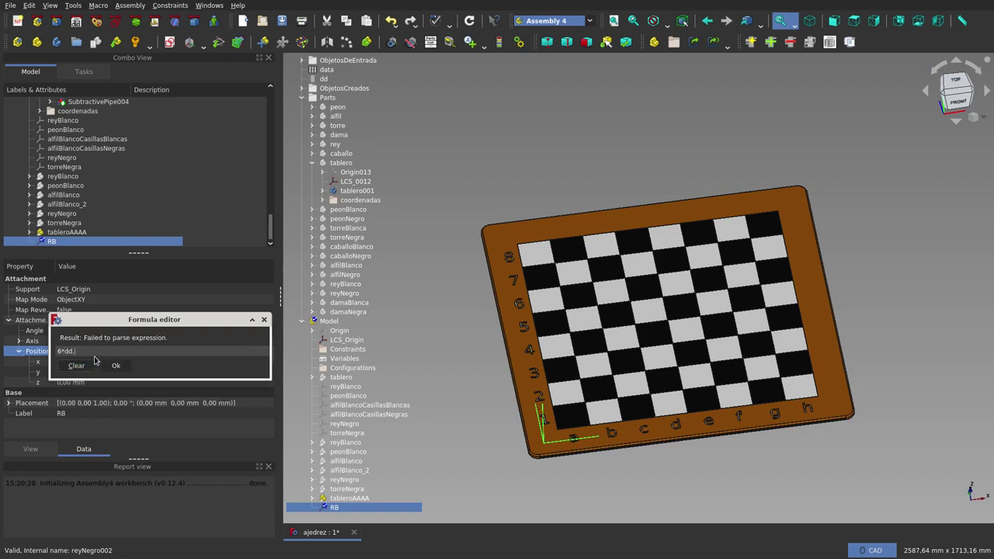
pyautogui.write('d')
pyautogui.click(85, 371)
pyautogui.write('+')
pyautogui.write('6')
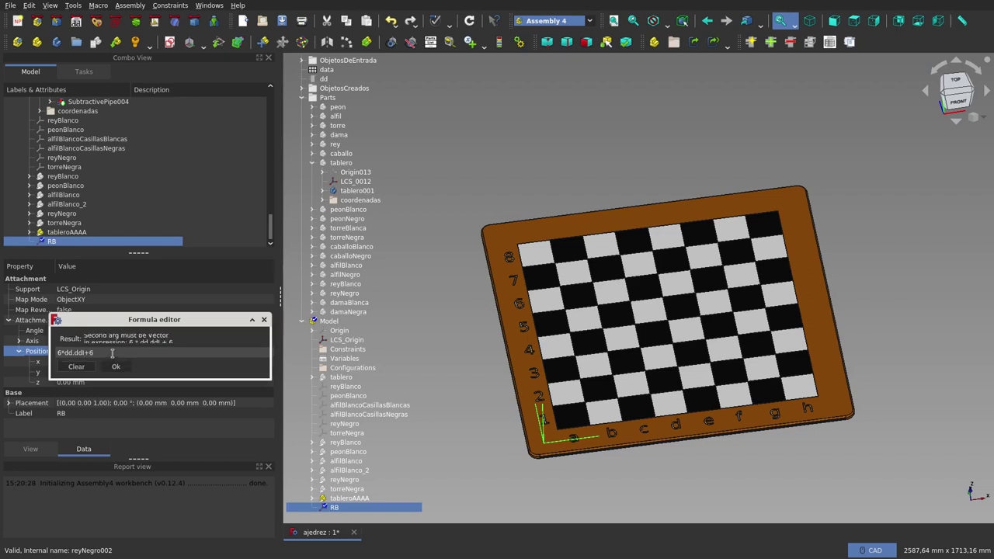
pyautogui.write('*d')
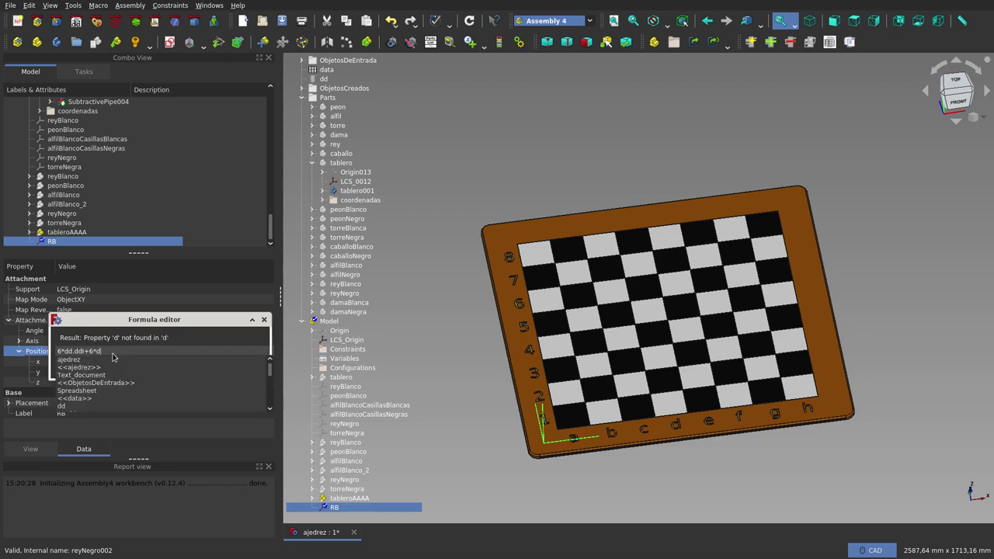
pyautogui.write('d.')
pyautogui.click(120, 349)
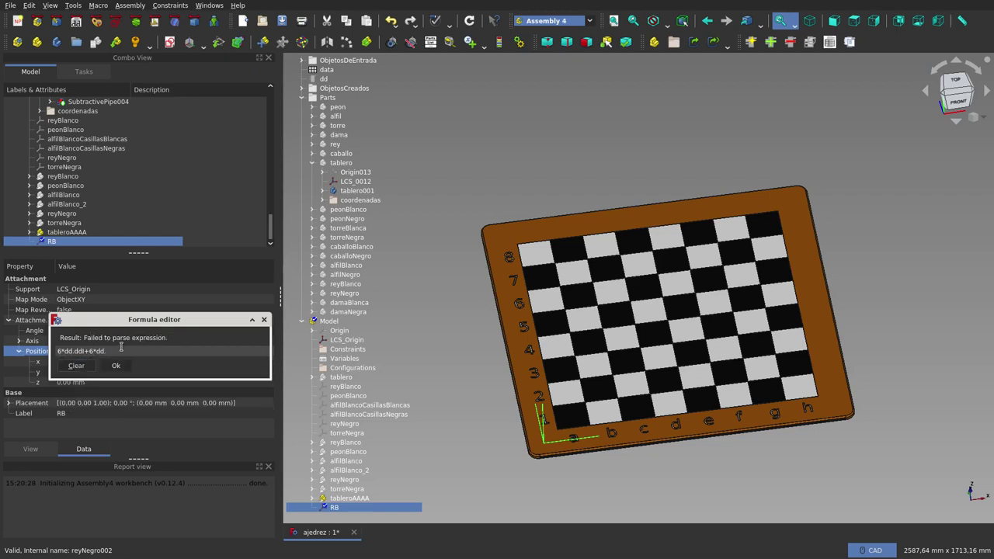
pyautogui.write('j')
pyautogui.press('Return')
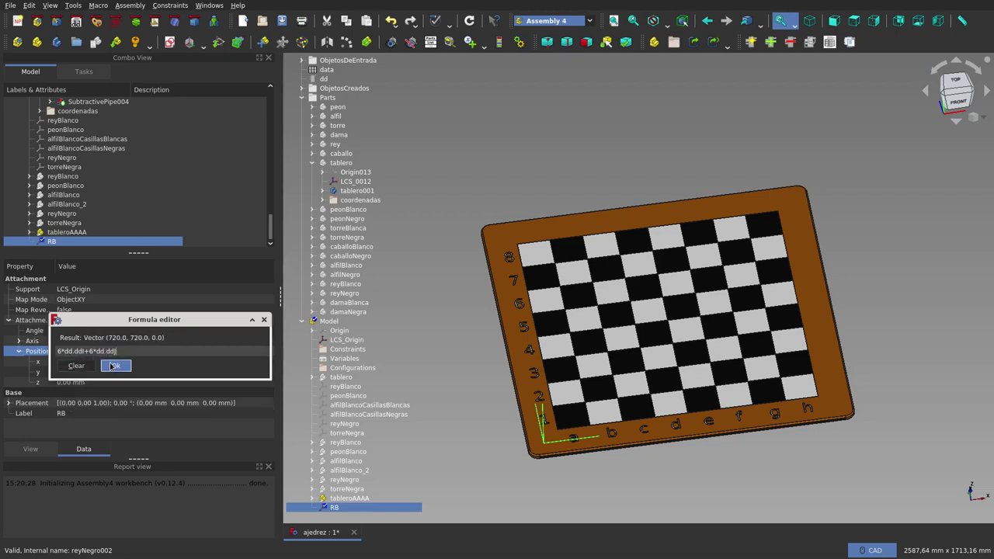
pyautogui.click(117, 366)
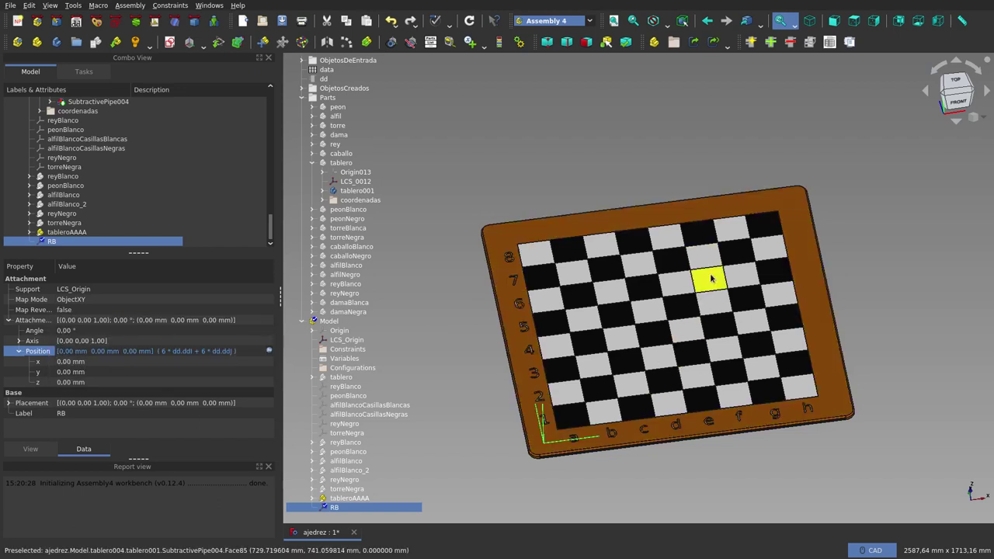
pyautogui.click(721, 462)
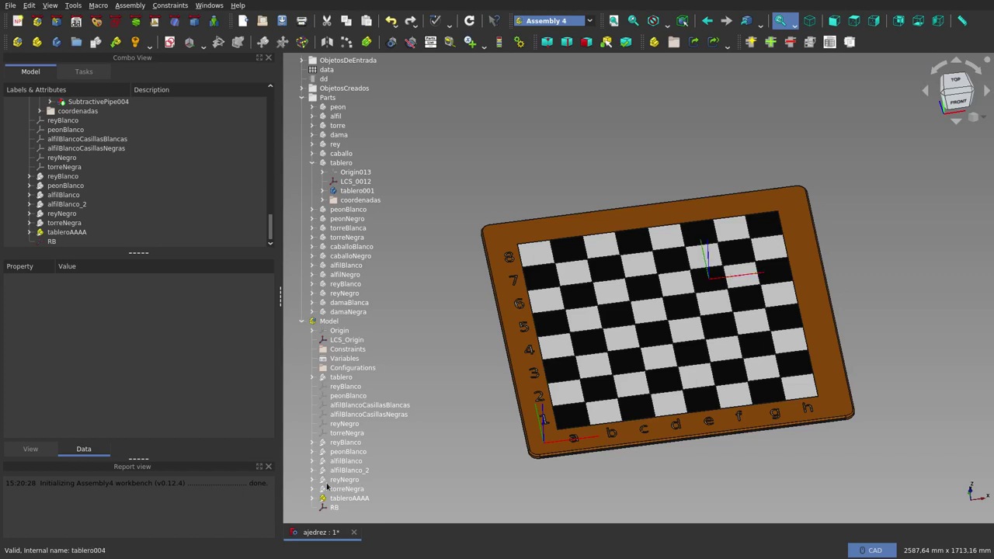
# Insert a link to ajedrez#reyBlanco named reyBlancoAAA into the assembly
pyautogui.click(116, 42)
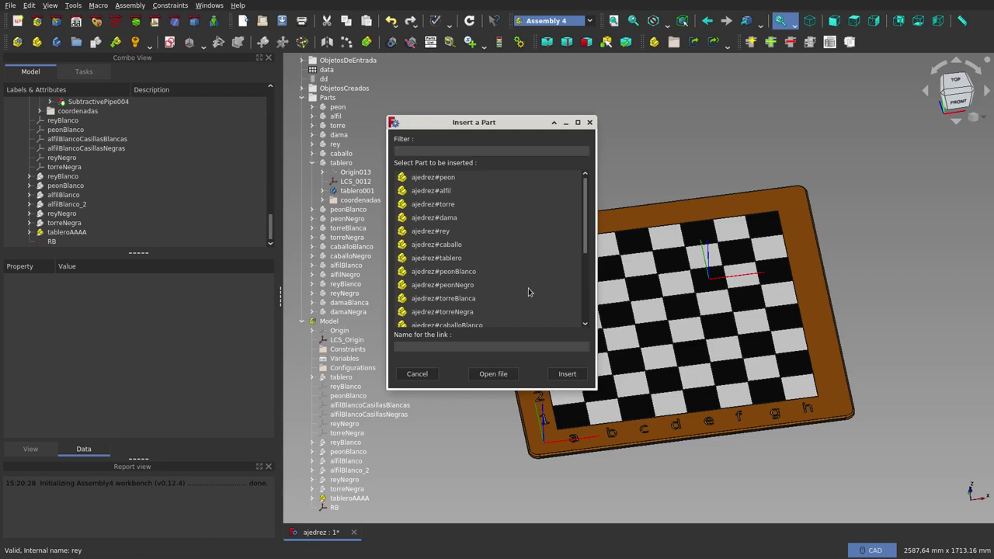
pyautogui.scroll(-1, 526, 299)
pyautogui.scroll(-1, 526, 299)
pyautogui.scroll(-1, 526, 299)
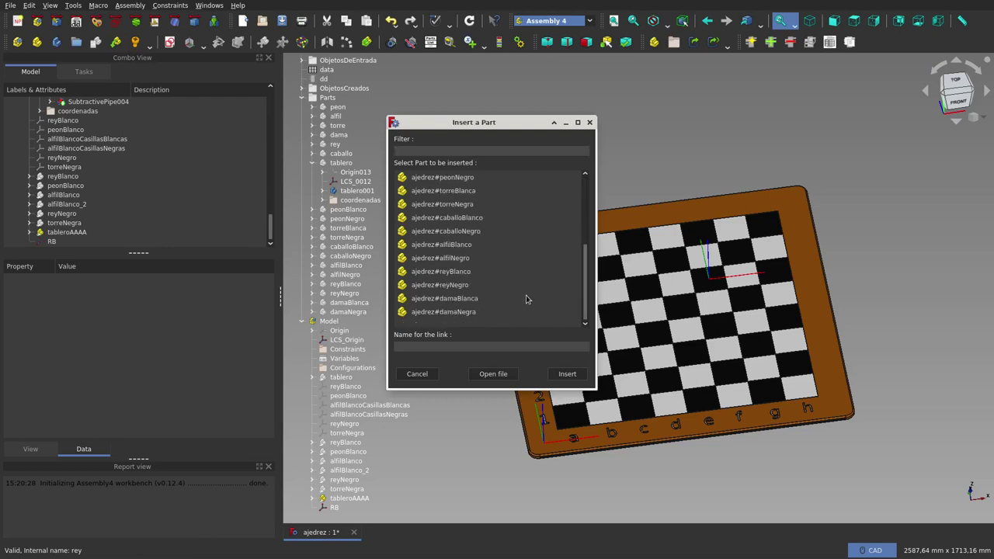
pyautogui.click(469, 272)
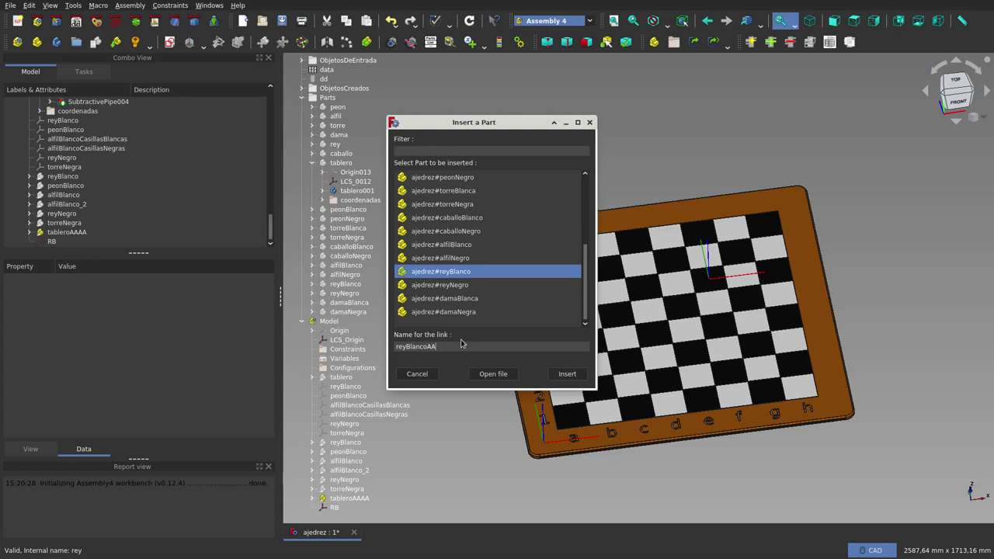
pyautogui.click(560, 374)
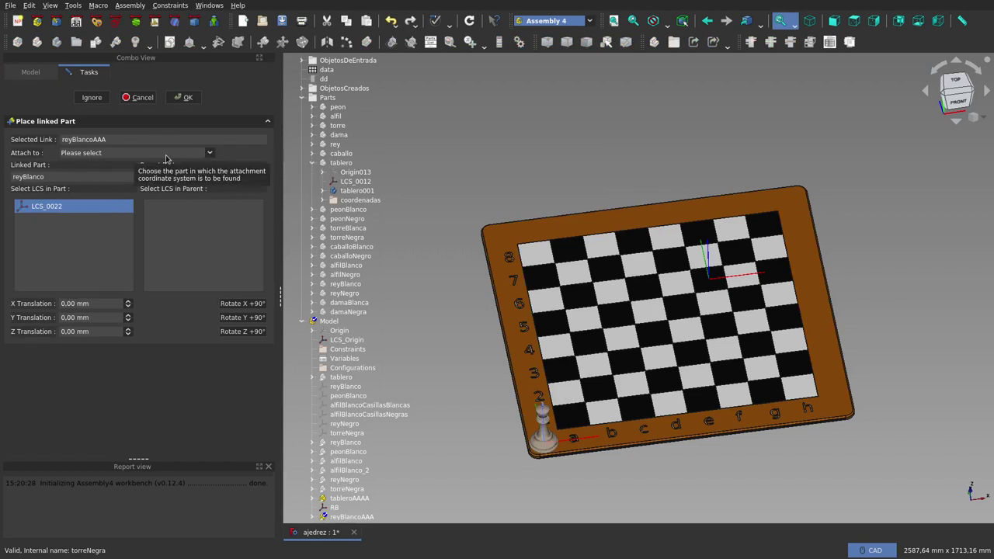
# Attach reyBlancoAAA to the Parent Assembly's RB coordinate system
pyautogui.click(209, 153)
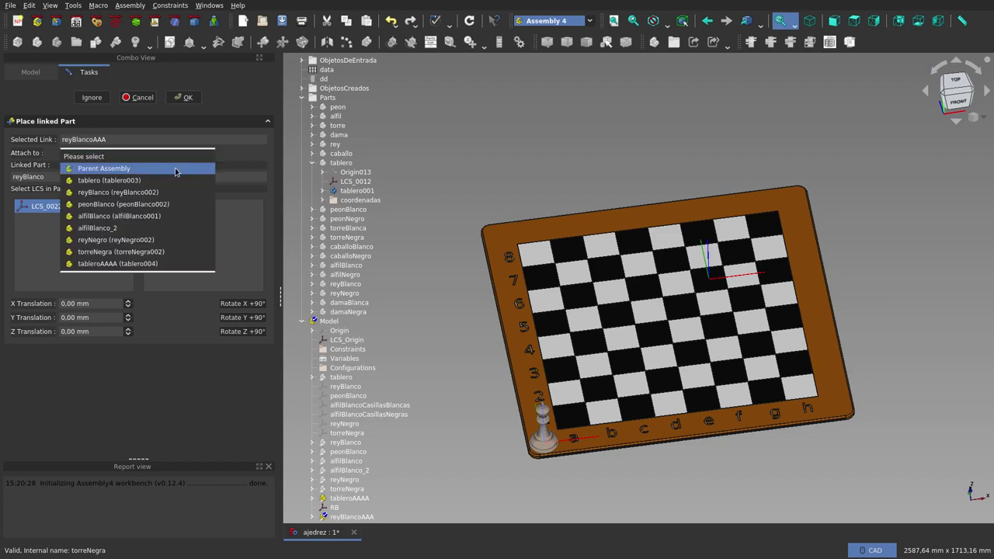
pyautogui.click(176, 170)
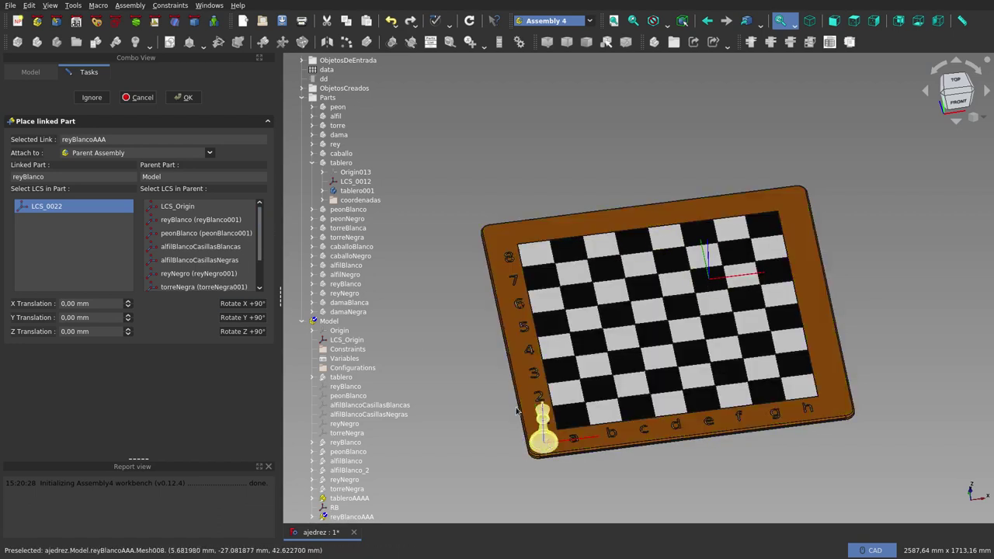
pyautogui.scroll(-1, 262, 263)
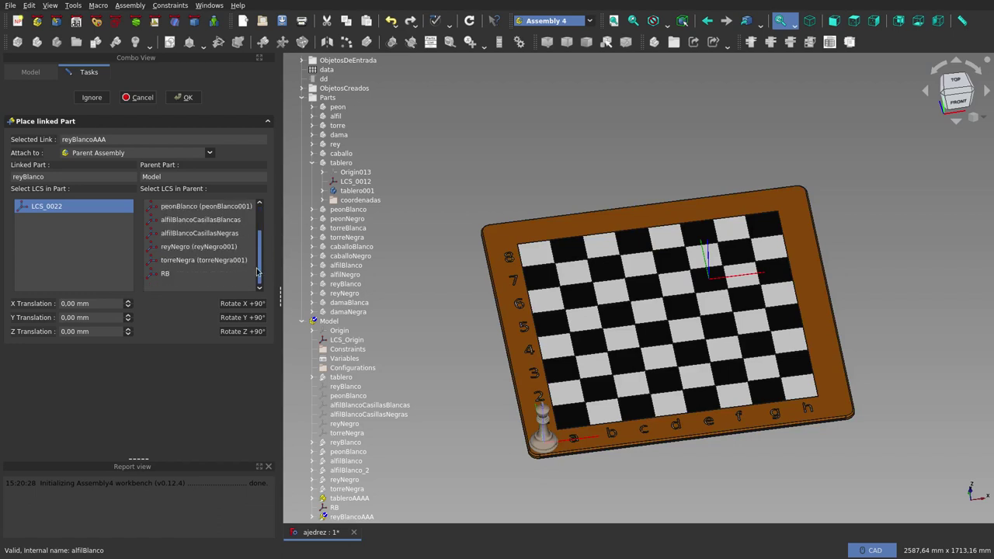
pyautogui.click(177, 275)
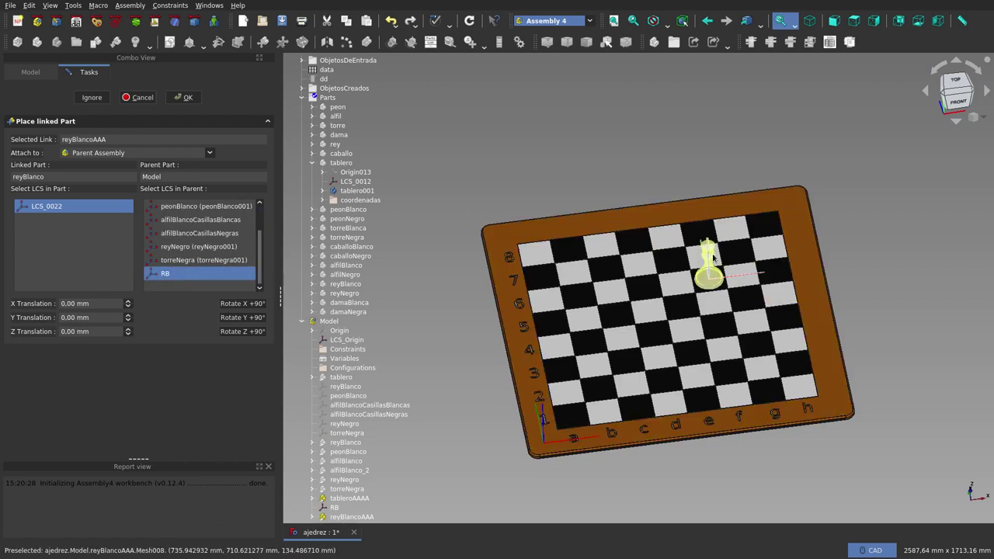
pyautogui.click(187, 97)
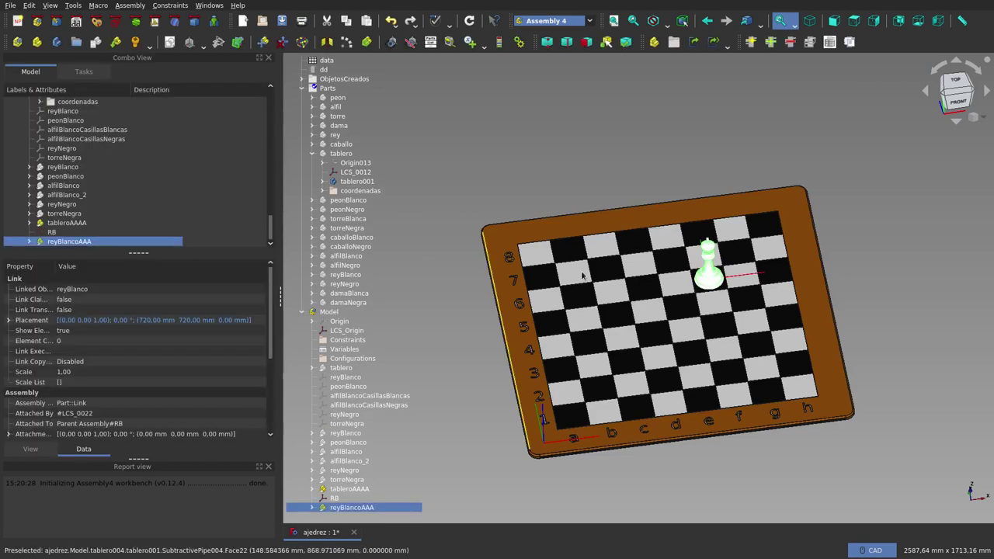
pyautogui.moveTo(726, 396)
pyautogui.mouseDown(button='middle')
pyautogui.moveTo(609, 437)
pyautogui.moveTo(632, 431)
pyautogui.mouseUp(button='middle')
pyautogui.click(670, 429)
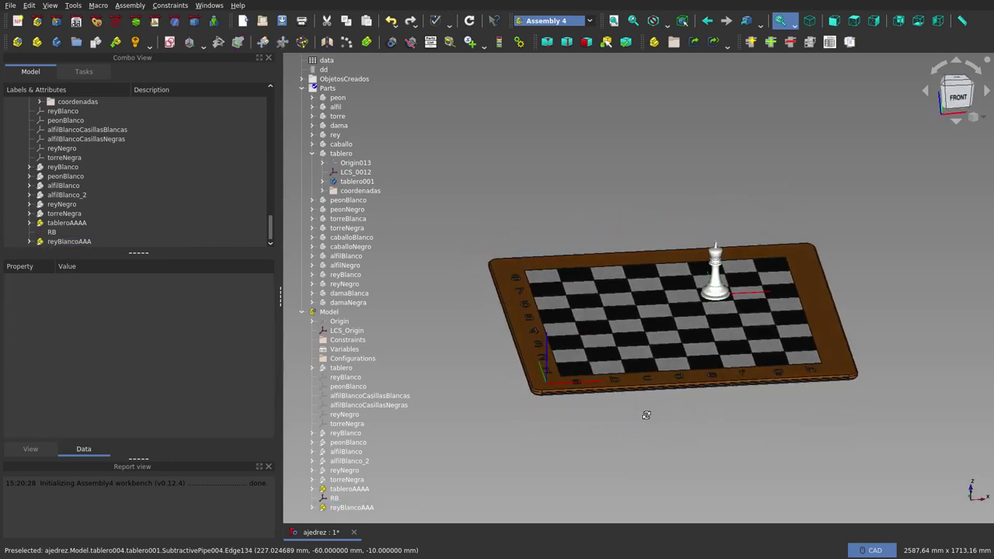
pyautogui.moveTo(635, 409); pyautogui.dragTo(653, 444, button='middle')
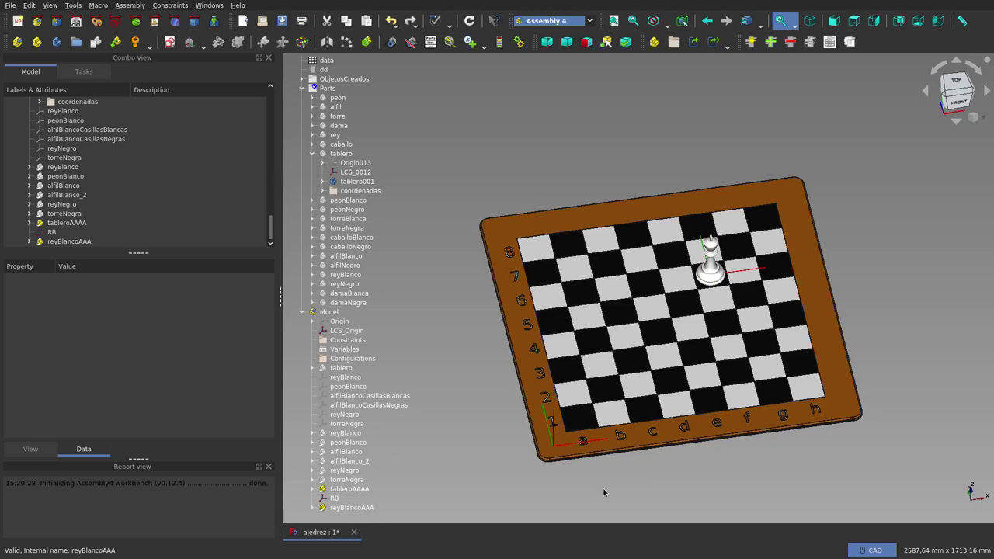
# Hide the test board tableroAAAA and the linked king reyBlancoAAA
pyautogui.click(342, 489)
pyautogui.keyDown('shift'); pyautogui.click(341, 507); pyautogui.keyUp('shift')
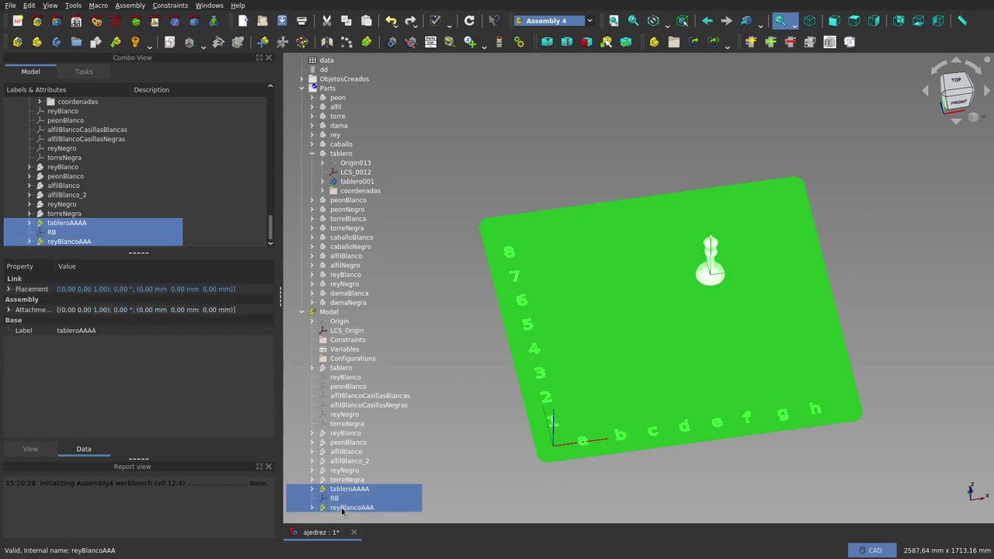
pyautogui.press('space')
pyautogui.click(523, 509)
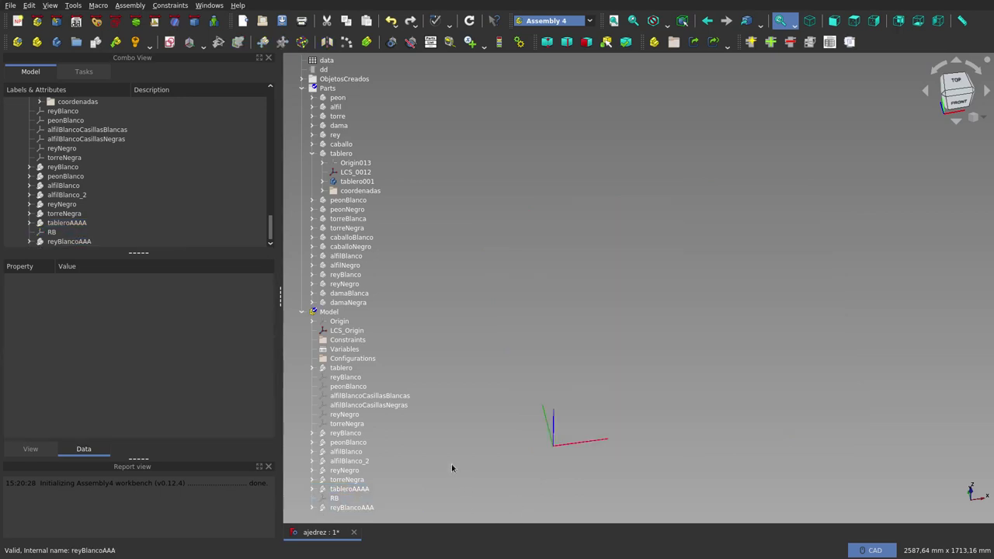
# Show the six pieces reyBlanco through torreNegra together with the original tablero board
pyautogui.click(341, 436)
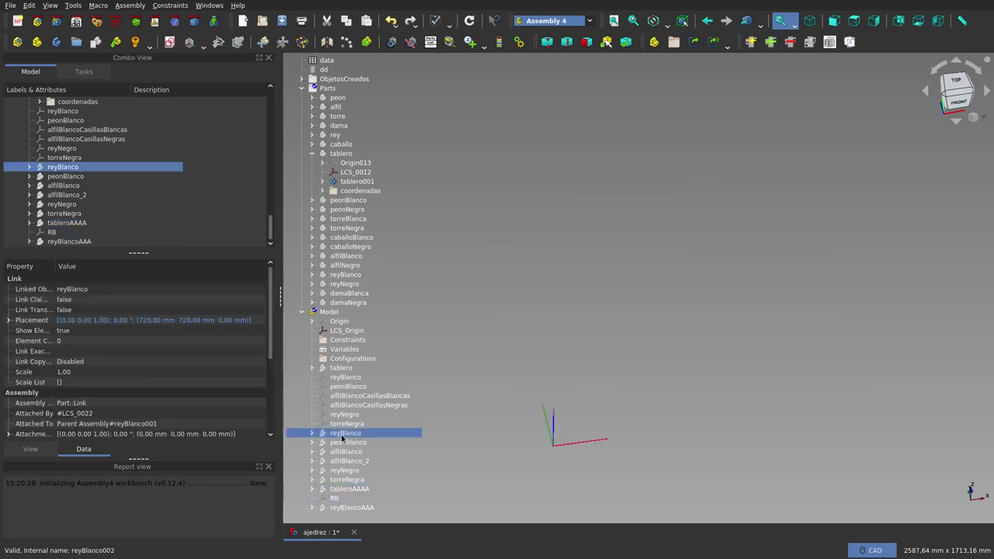
pyautogui.keyDown('shift'); pyautogui.click(354, 479); pyautogui.keyUp('shift')
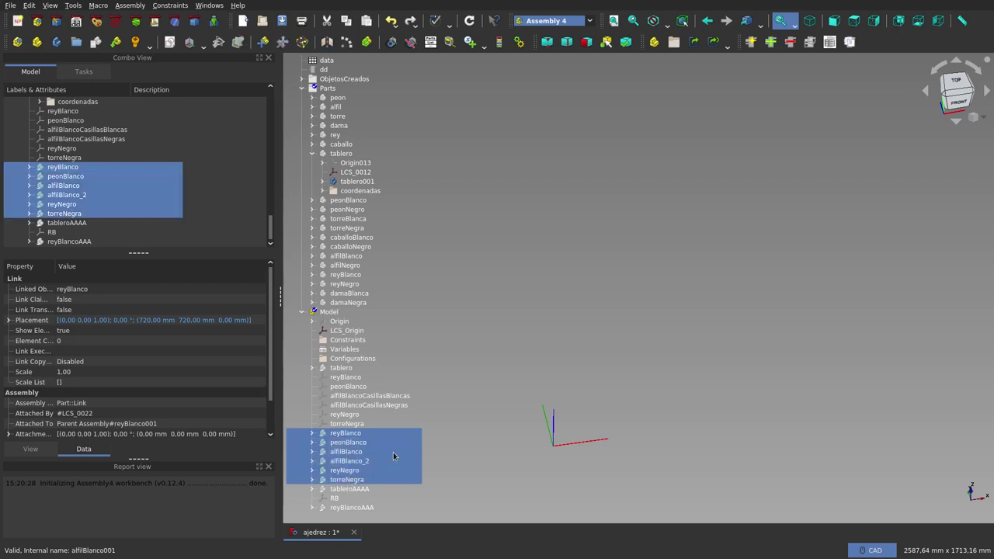
pyautogui.press('space')
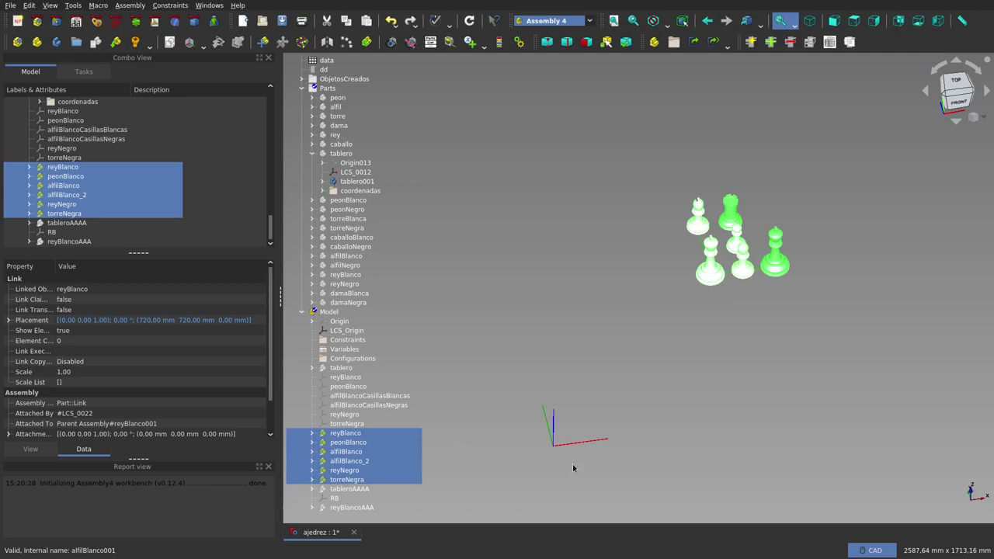
pyautogui.press('space')
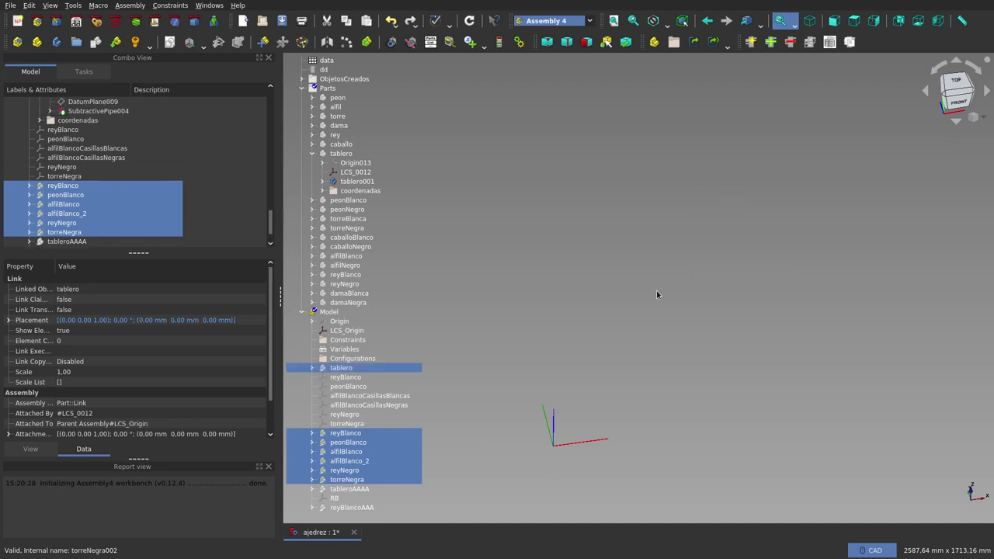
pyautogui.press('space')
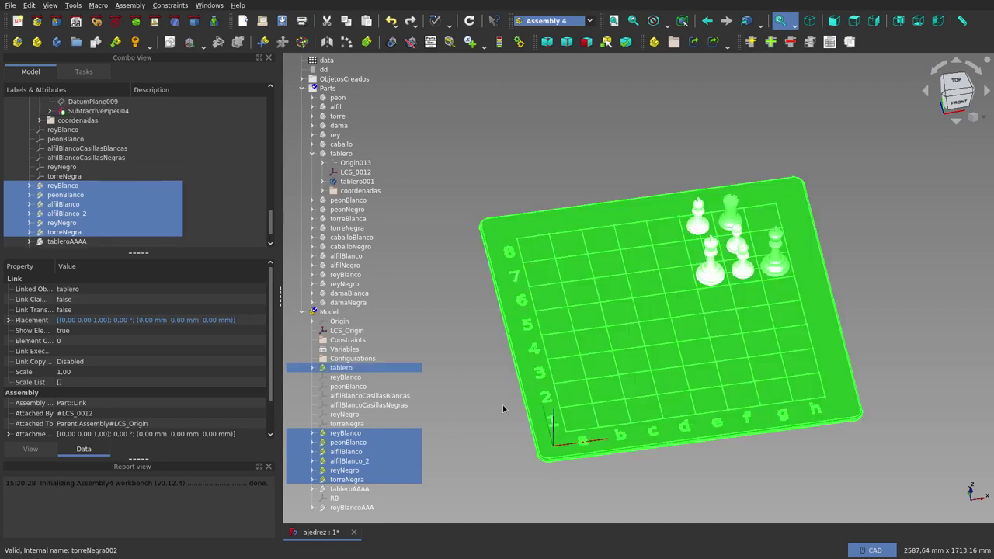
pyautogui.click(750, 506)
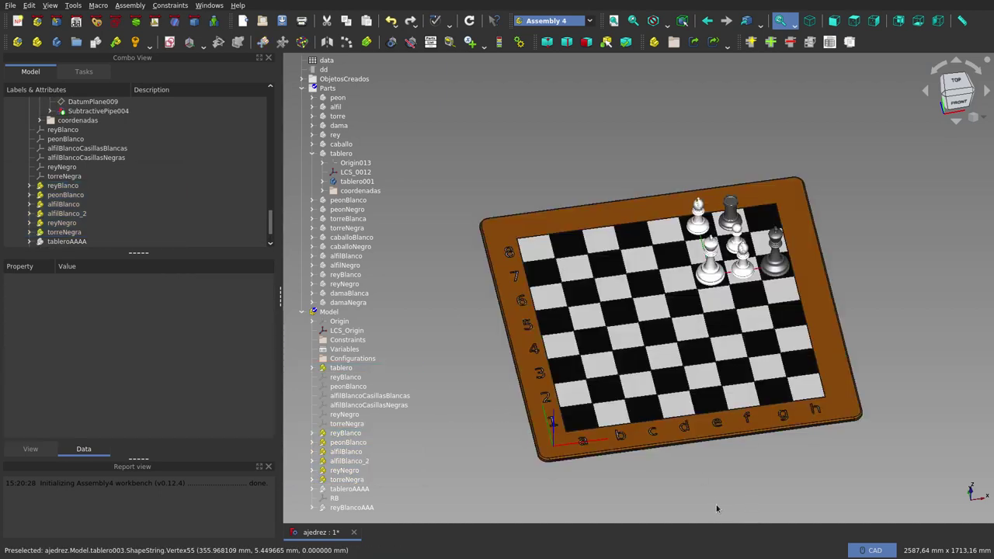
pyautogui.click(557, 427)
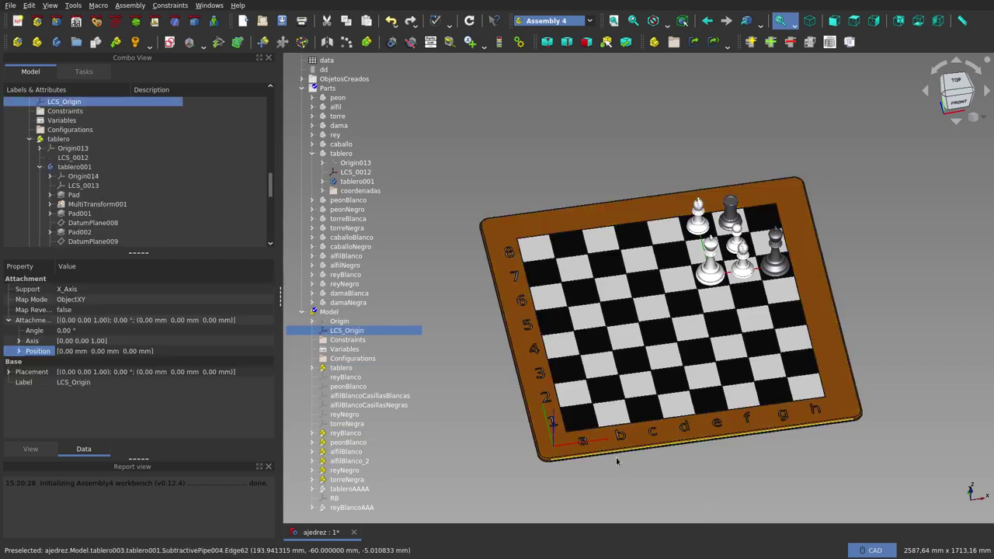
pyautogui.click(573, 445)
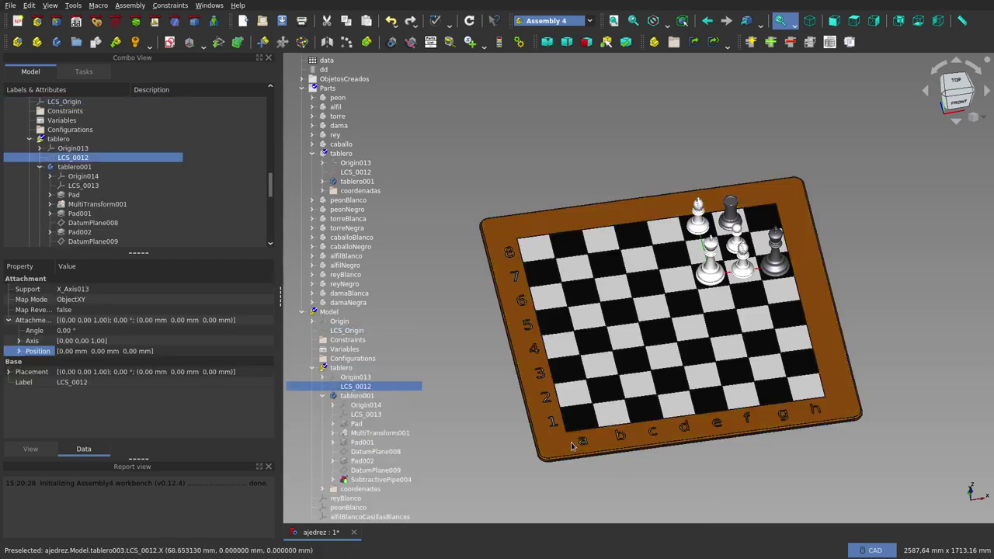
pyautogui.click(703, 246)
pyautogui.click(703, 245)
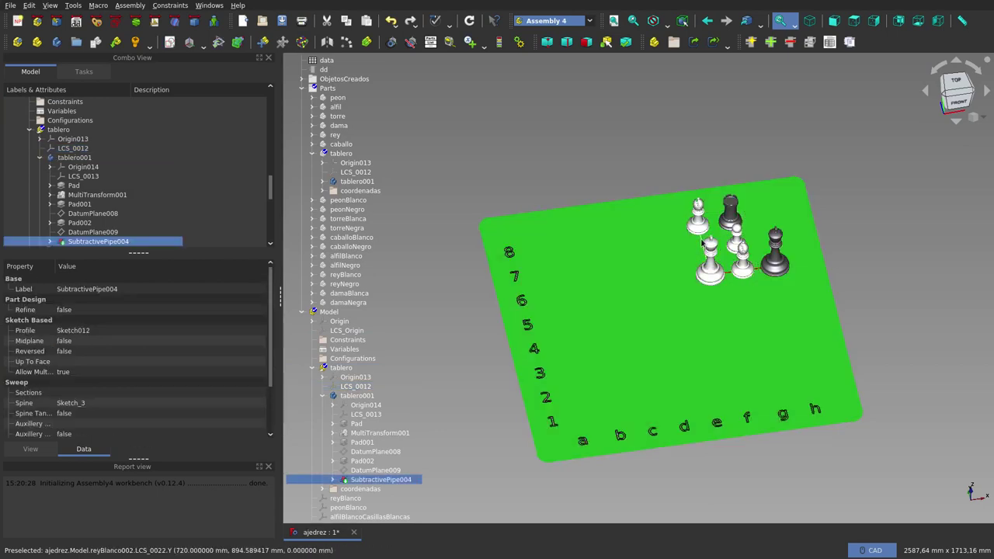
pyautogui.click(704, 245)
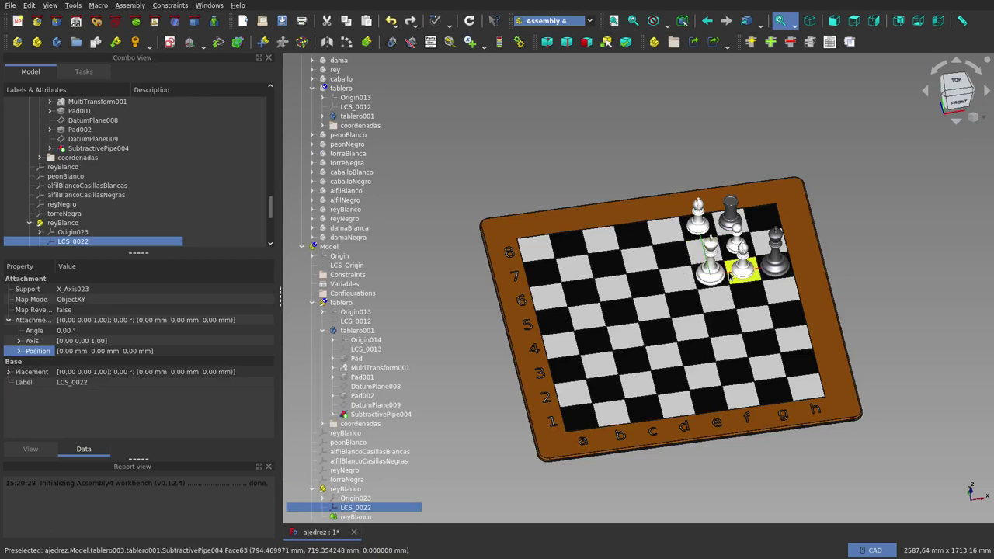
pyautogui.scroll(2, 697, 404)
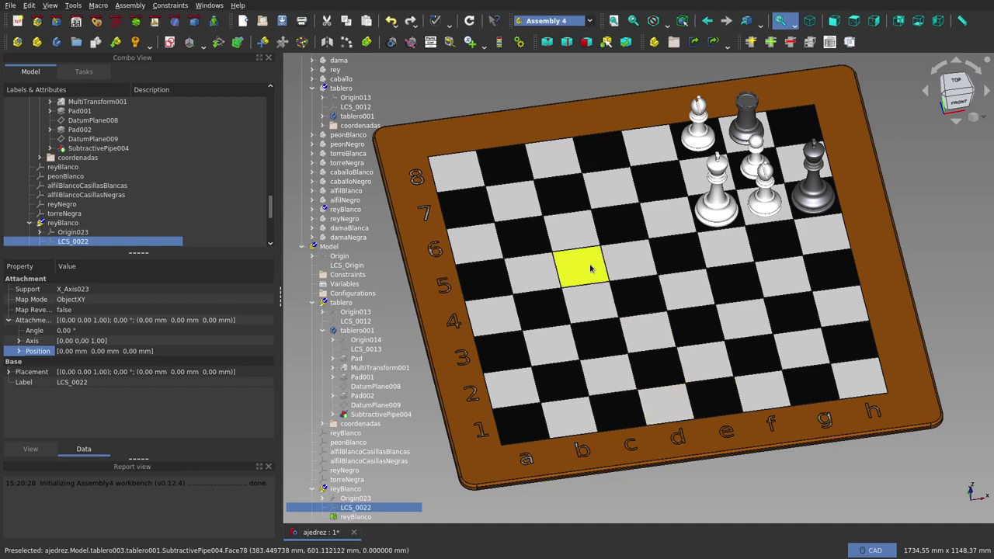
# Open Animate Assembly for ajedrez, set to drive tiempo 0 to 4 in 0.02 steps, and move the dialog left
pyautogui.click(519, 43)
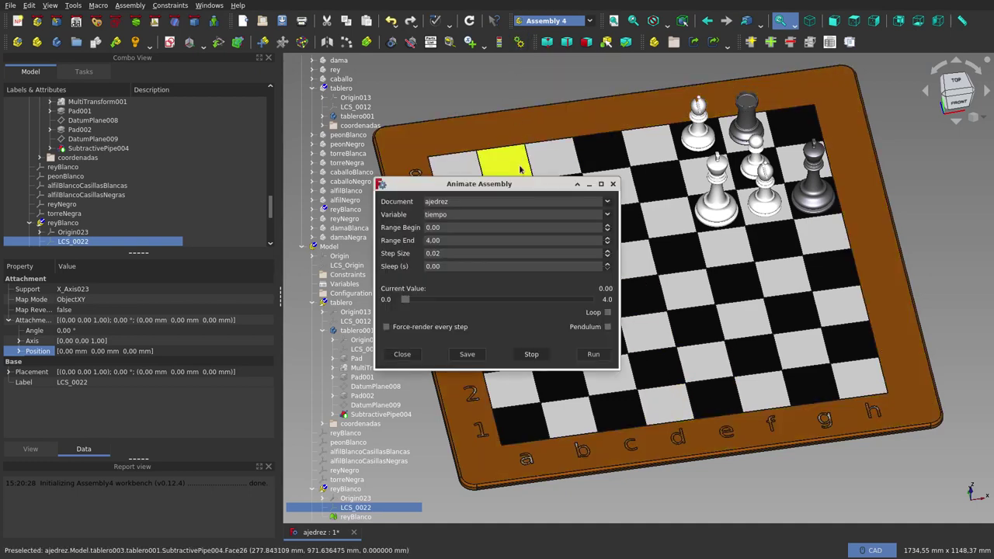
pyautogui.moveTo(521, 184); pyautogui.dragTo(156, 215)
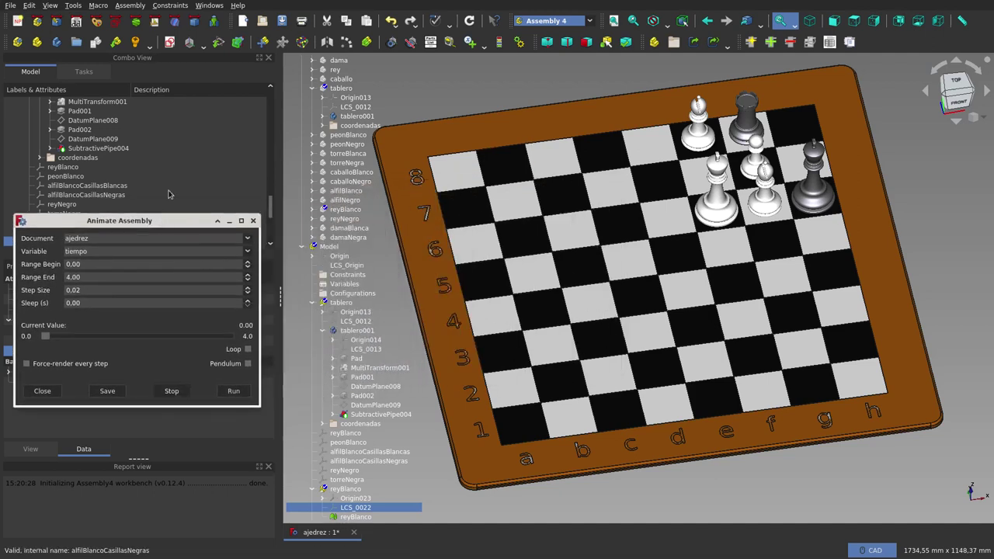
pyautogui.press('Escape')
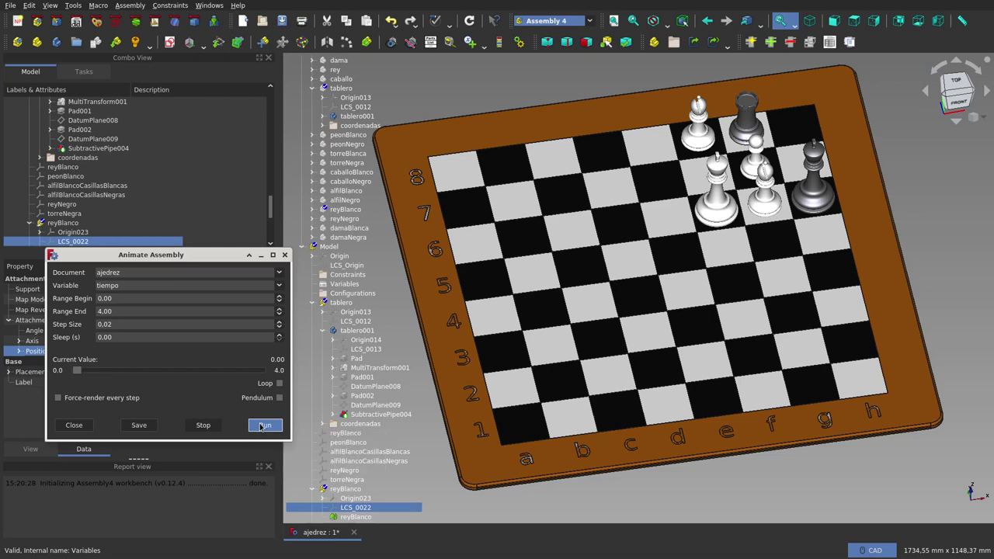
# Run the tiempo animation to 4.00, leaving a white pawn mid-board on the e-file, then close the dialog
pyautogui.click(264, 426)
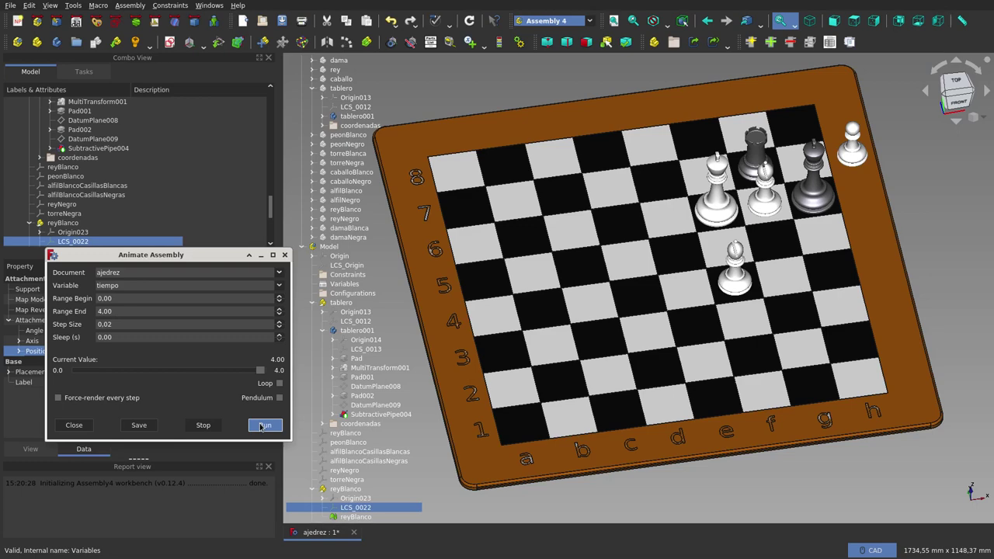
pyautogui.press('Escape')
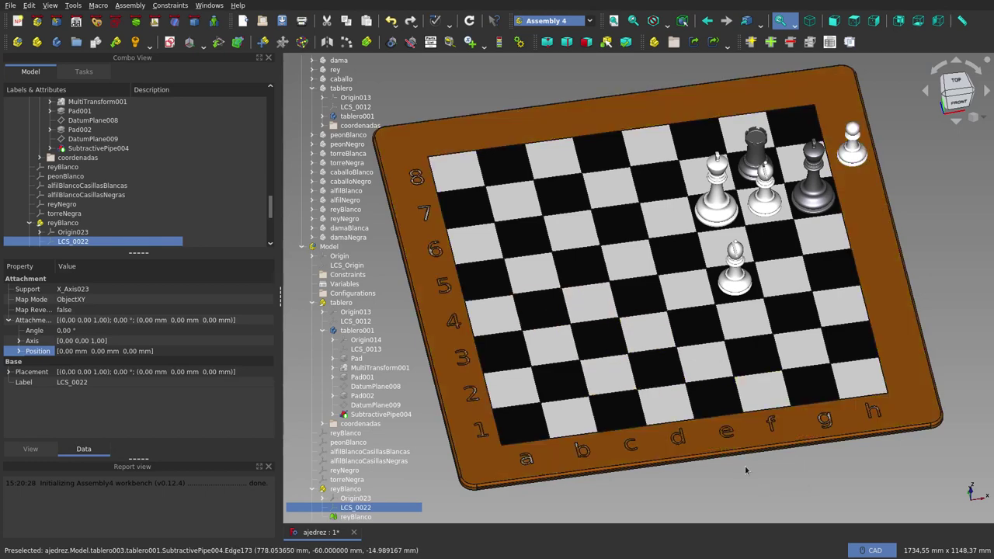
pyautogui.click(804, 494)
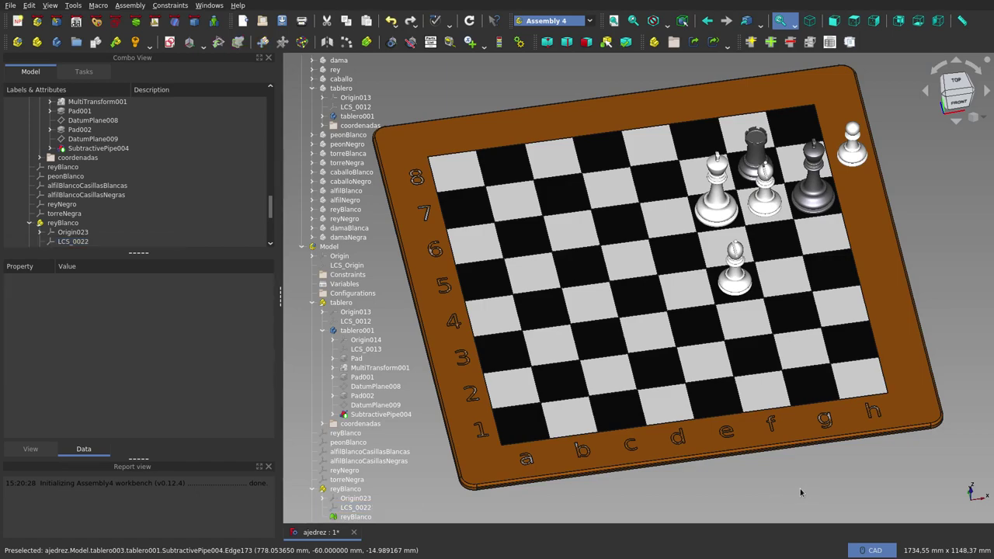
pyautogui.moveTo(805, 493)
pyautogui.mouseDown(button='middle')
pyautogui.moveTo(715, 422)
pyautogui.moveTo(829, 456)
pyautogui.mouseUp(button='middle')
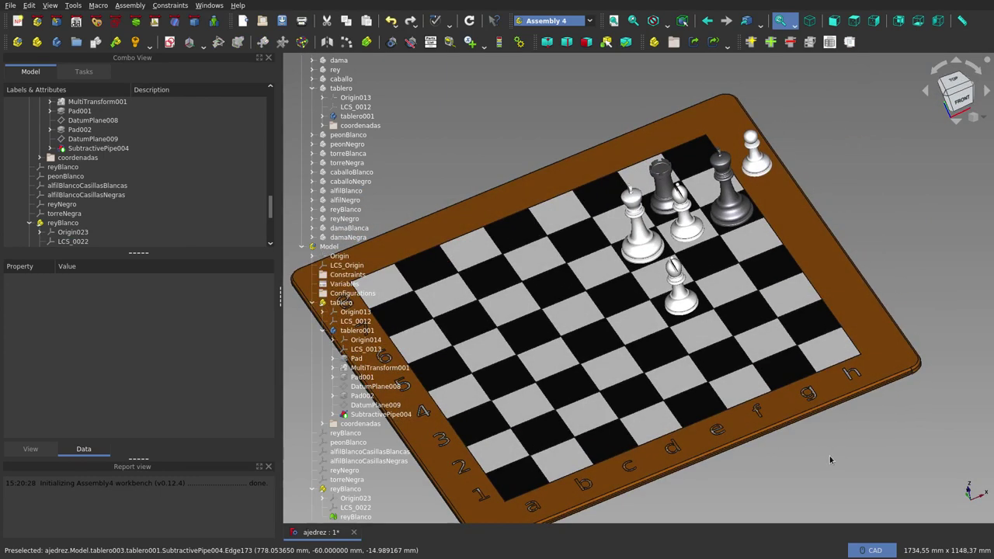